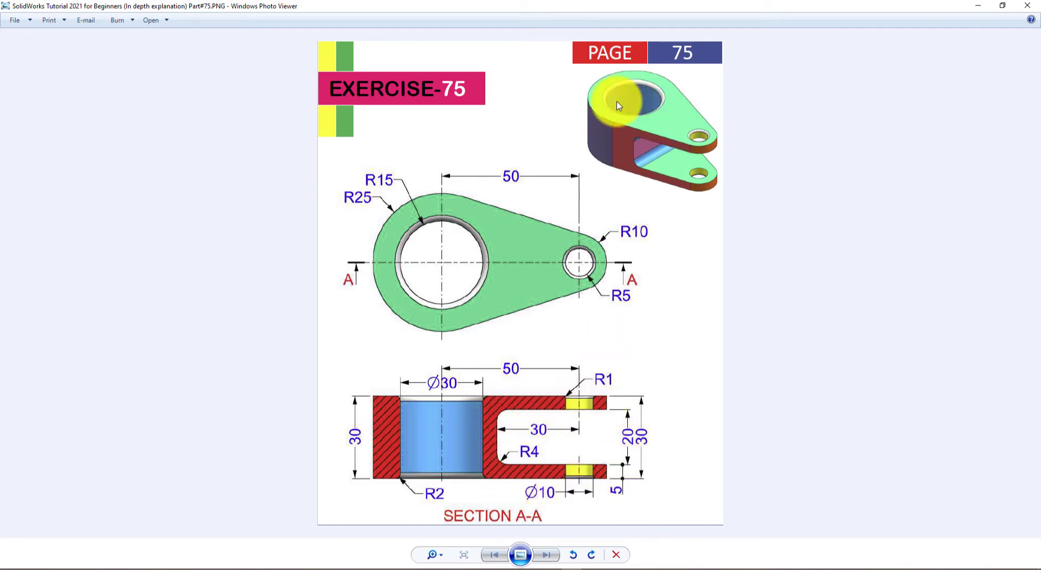
Create a new part document, Part1, and apply the Plain White scene background.
{"action": "left_click", "coordinate": [233, 567]}
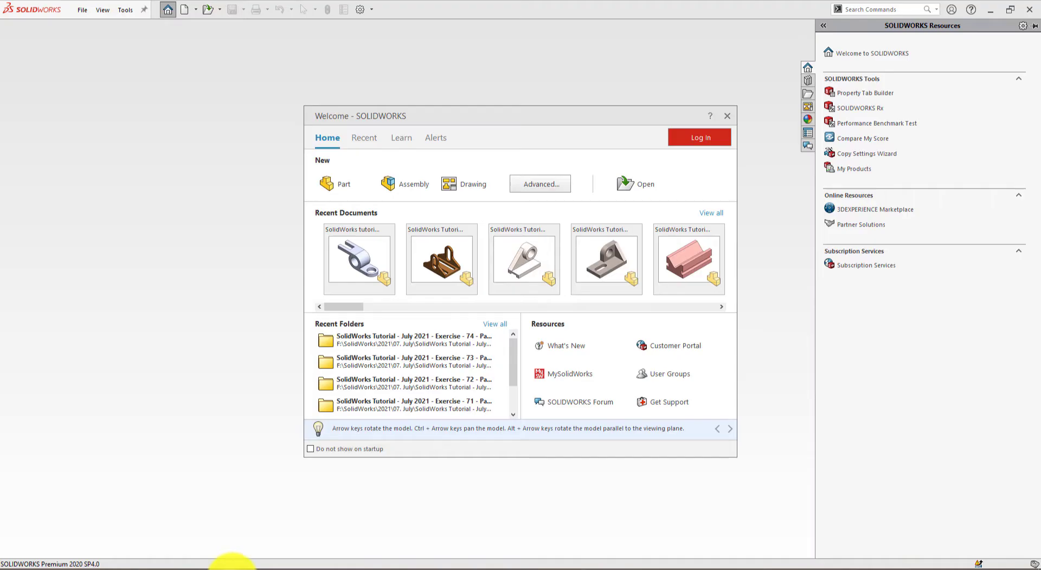
{"action": "left_click", "coordinate": [332, 191]}
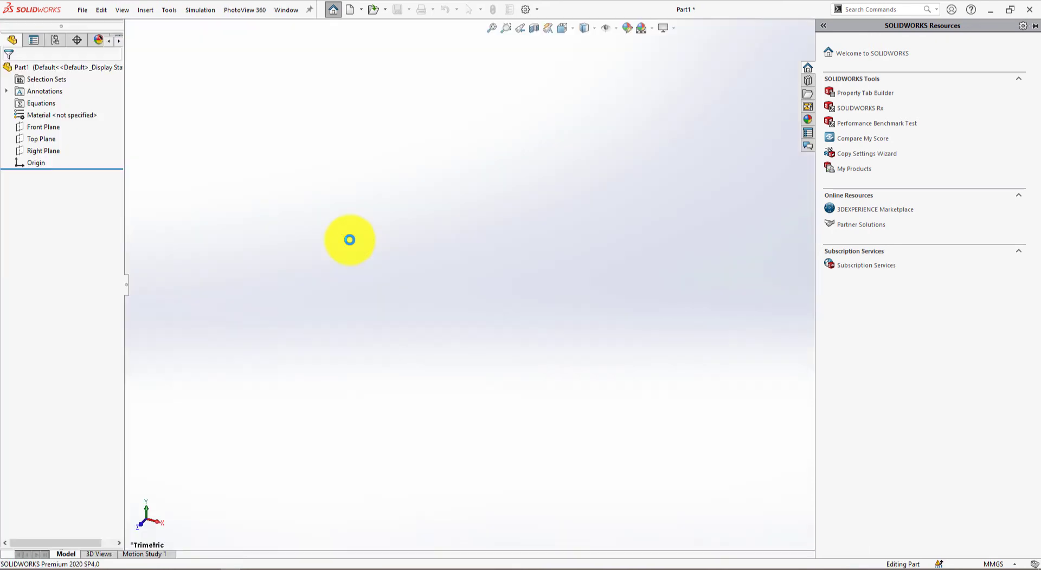
{"action": "left_click", "coordinate": [473, 176]}
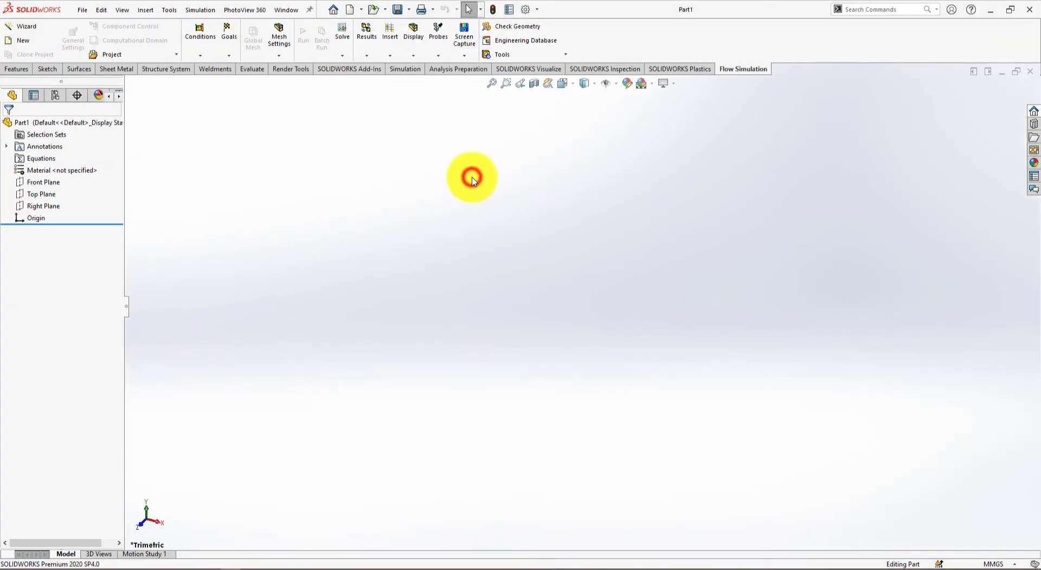
{"action": "left_click", "coordinate": [654, 84]}
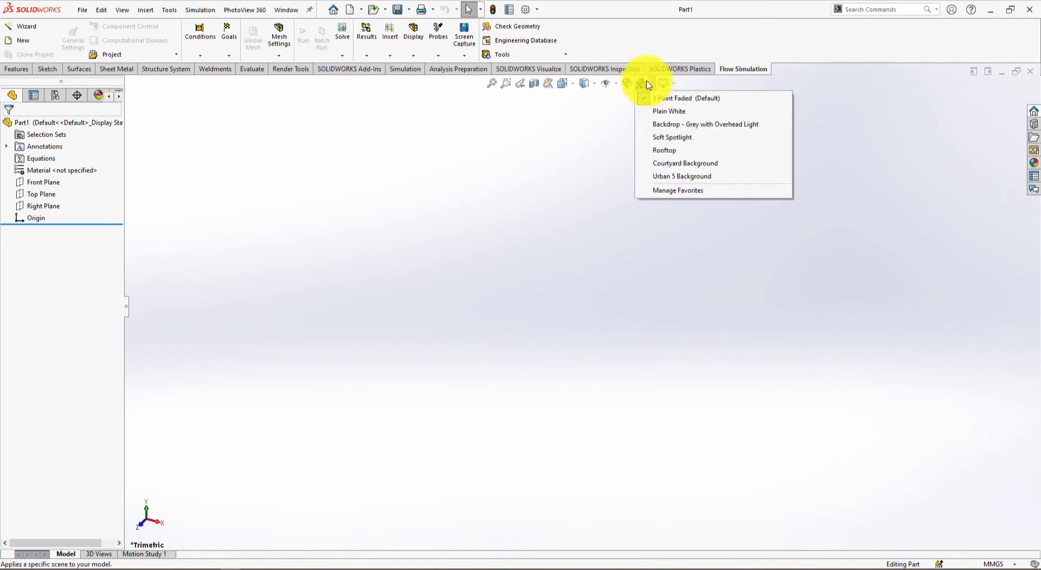
{"action": "left_click", "coordinate": [666, 112]}
{"action": "left_click", "coordinate": [418, 248]}
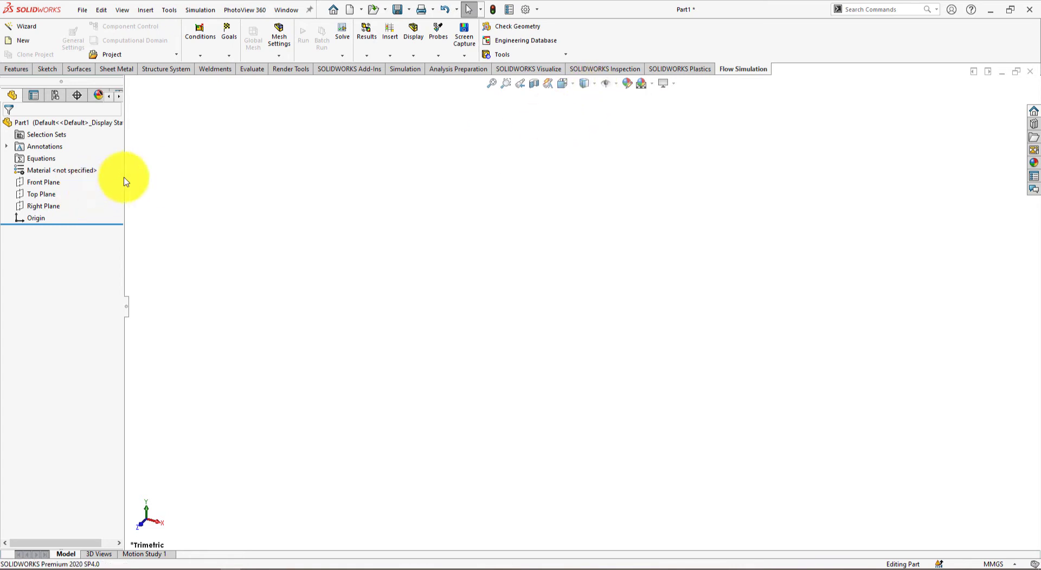
Apply AISI 316 Stainless Steel Sheet (SS) to Part1 from the material editor.
{"action": "right_click", "coordinate": [68, 174]}
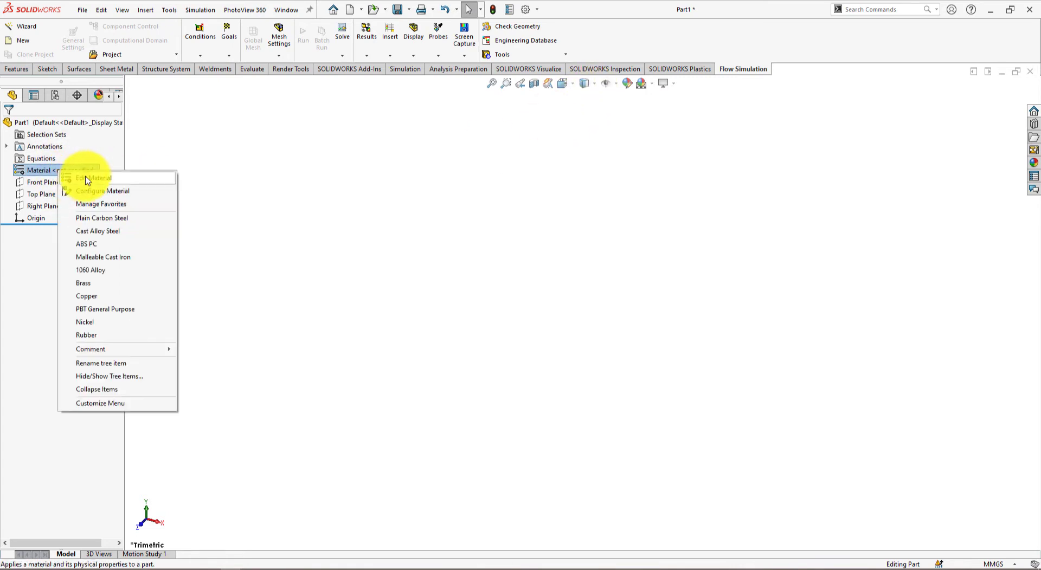
{"action": "left_click", "coordinate": [85, 174]}
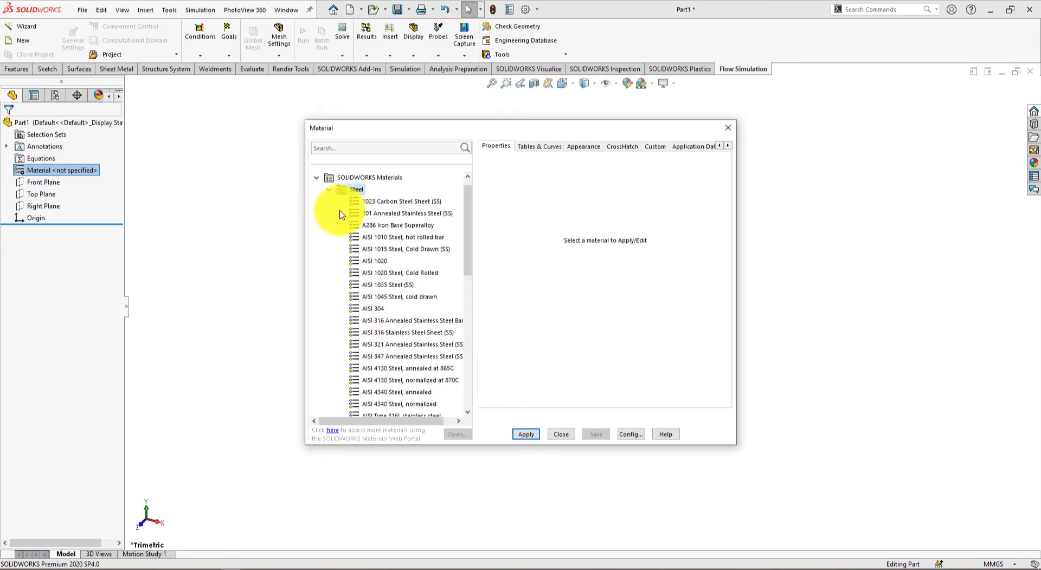
{"action": "scroll", "coordinate": [416, 310], "scroll_direction": "down", "scroll_amount": 3}
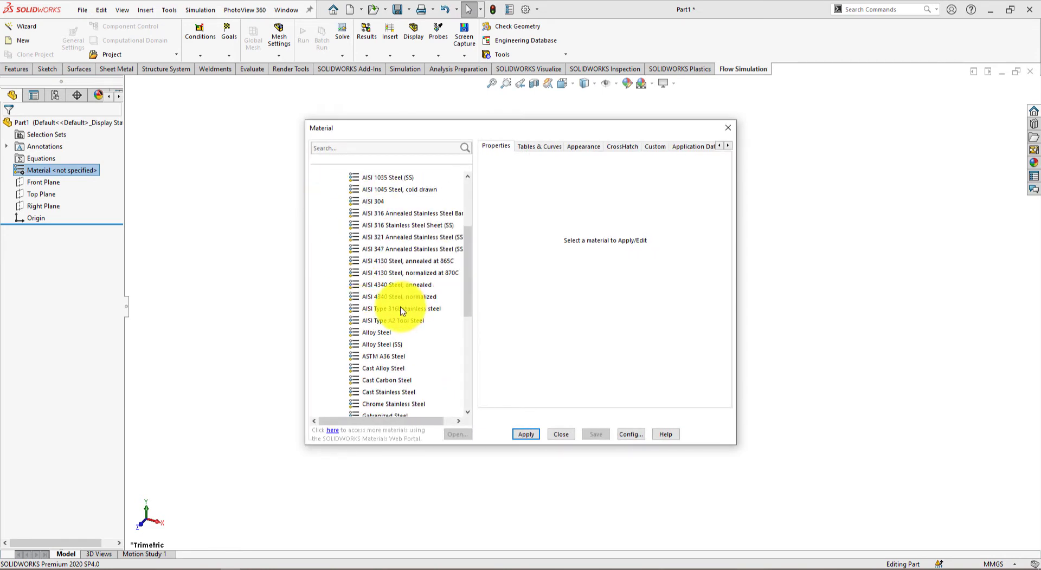
{"action": "mouse_move", "coordinate": [407, 333]}
{"action": "left_click", "coordinate": [373, 227]}
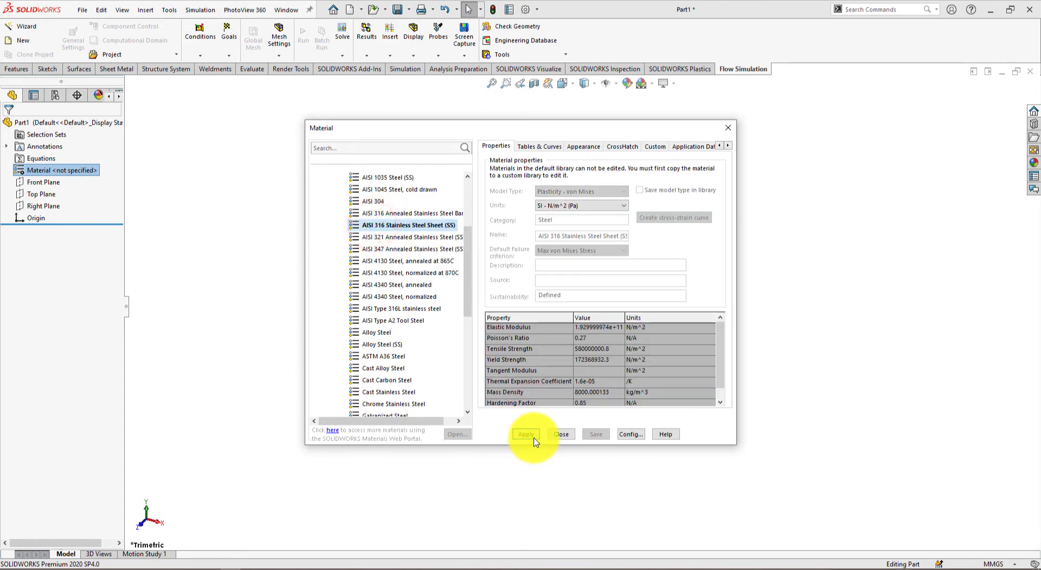
{"action": "left_click", "coordinate": [563, 434]}
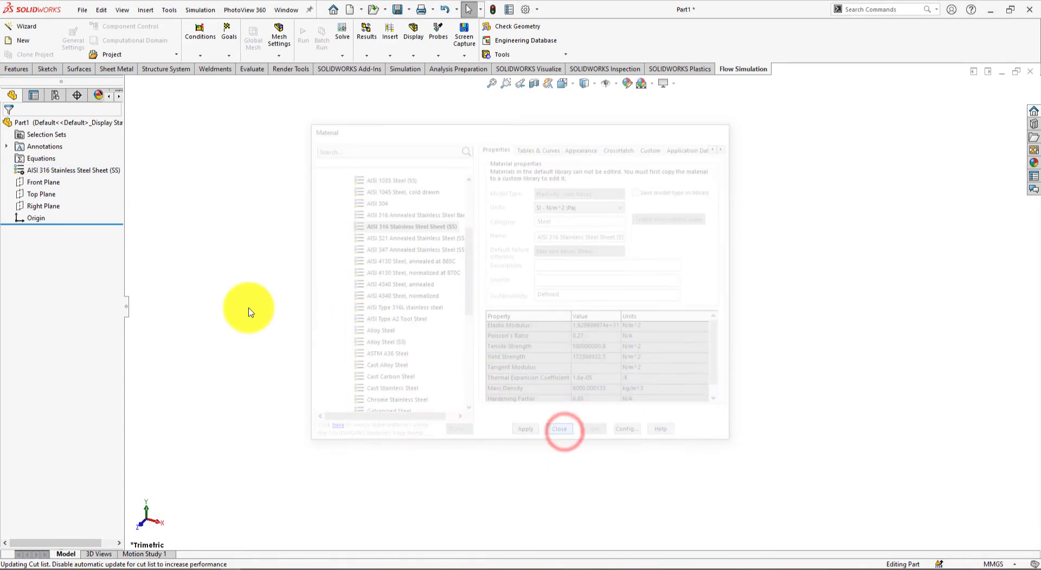
{"action": "left_click", "coordinate": [244, 305]}
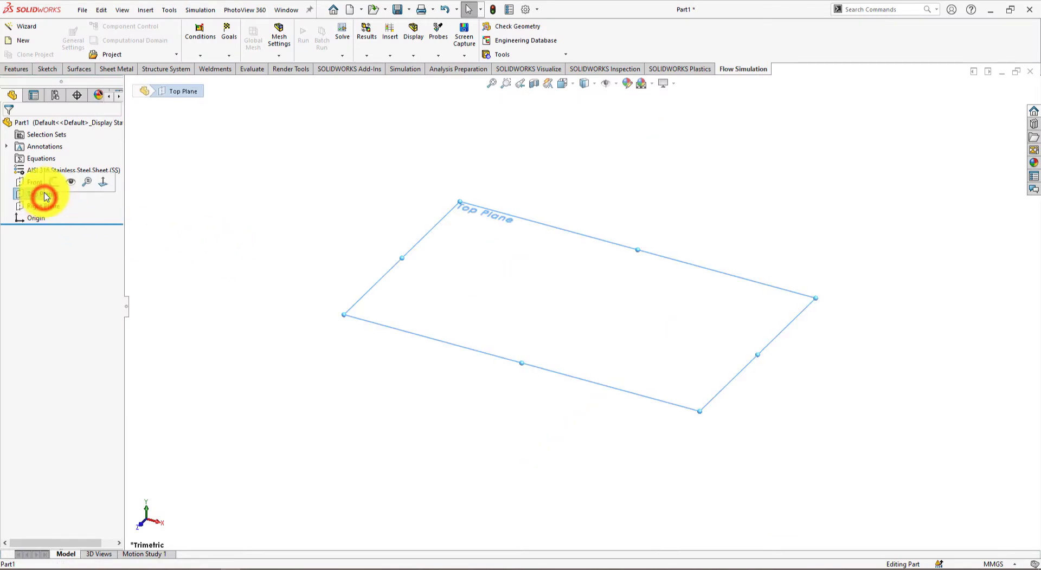
On the Top Plane, sketch two concentric circles centred at the origin.
{"action": "left_click", "coordinate": [54, 182]}
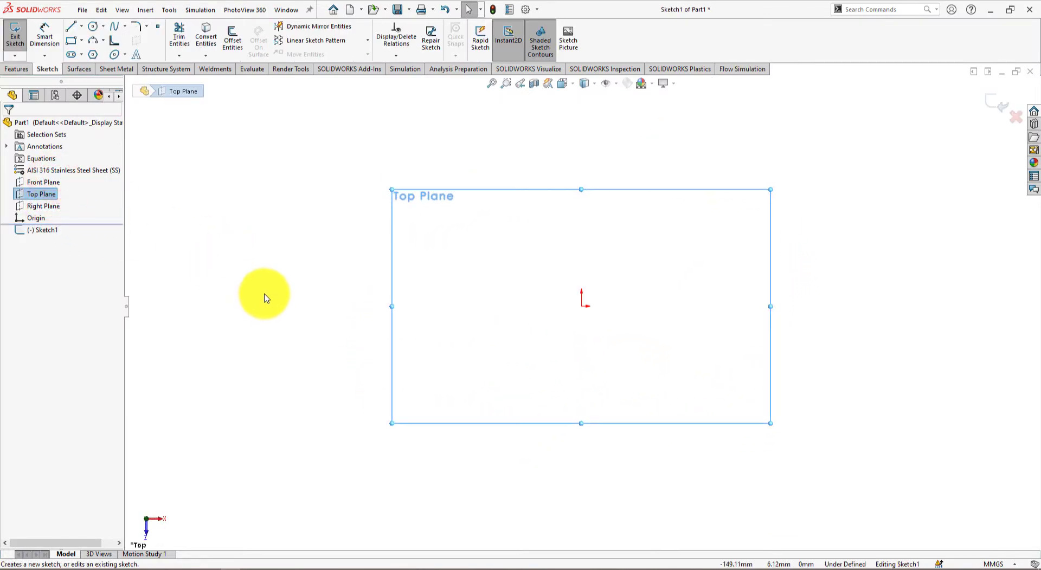
{"action": "left_click", "coordinate": [93, 26]}
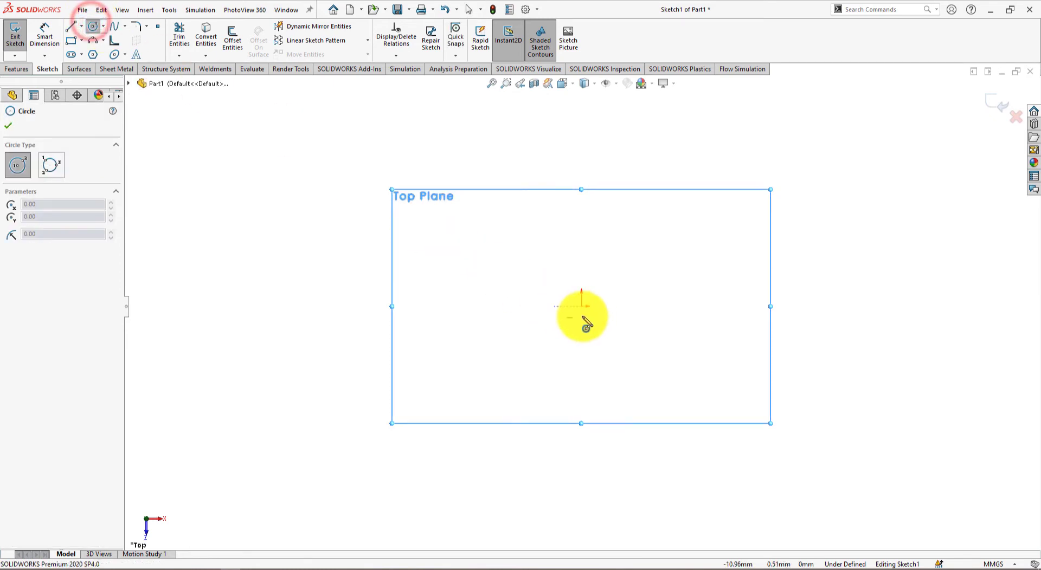
{"action": "left_click", "coordinate": [582, 308]}
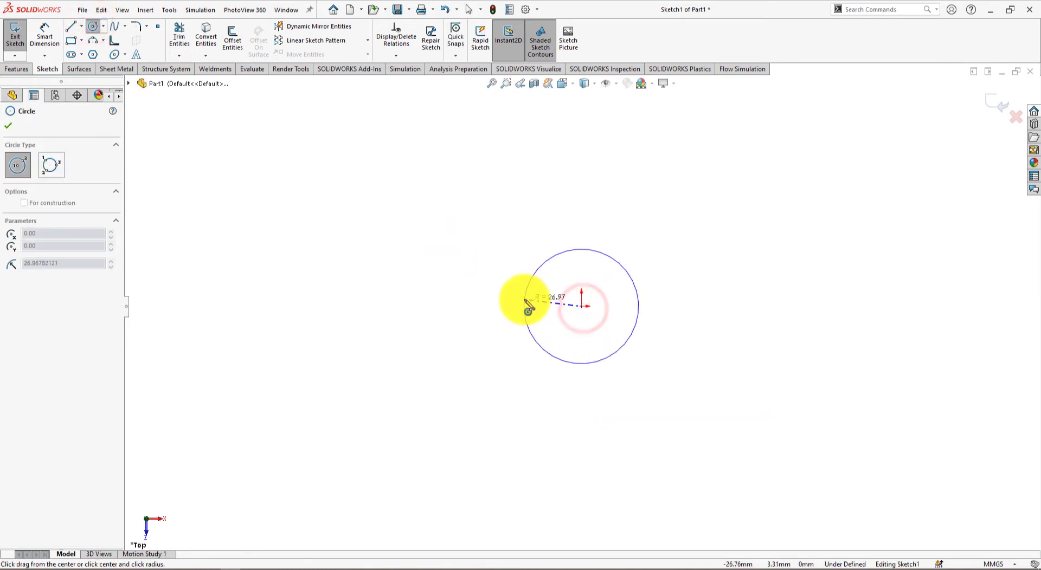
{"action": "left_click", "coordinate": [521, 300]}
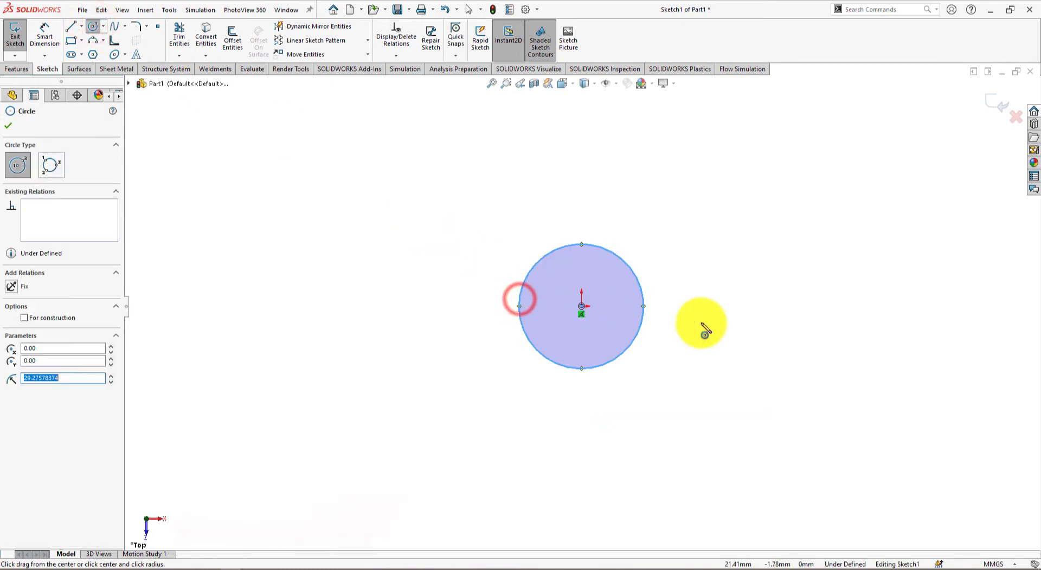
{"action": "scroll", "coordinate": [732, 328], "scroll_direction": "up", "scroll_amount": 3}
{"action": "scroll", "coordinate": [705, 314], "scroll_direction": "down", "scroll_amount": 2}
{"action": "key", "text": "alt+Tab"}
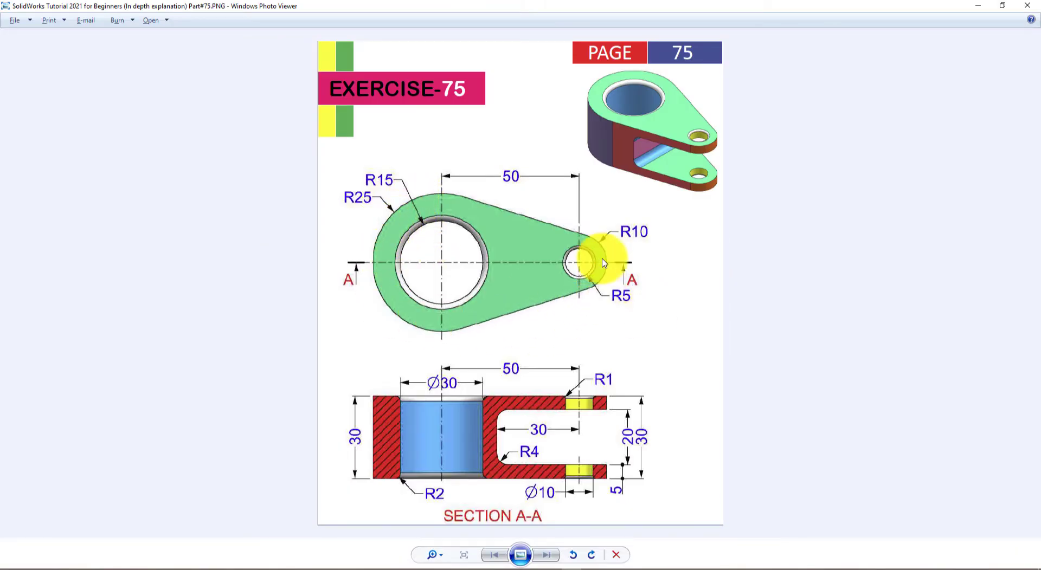
{"action": "key", "text": "alt+Tab"}
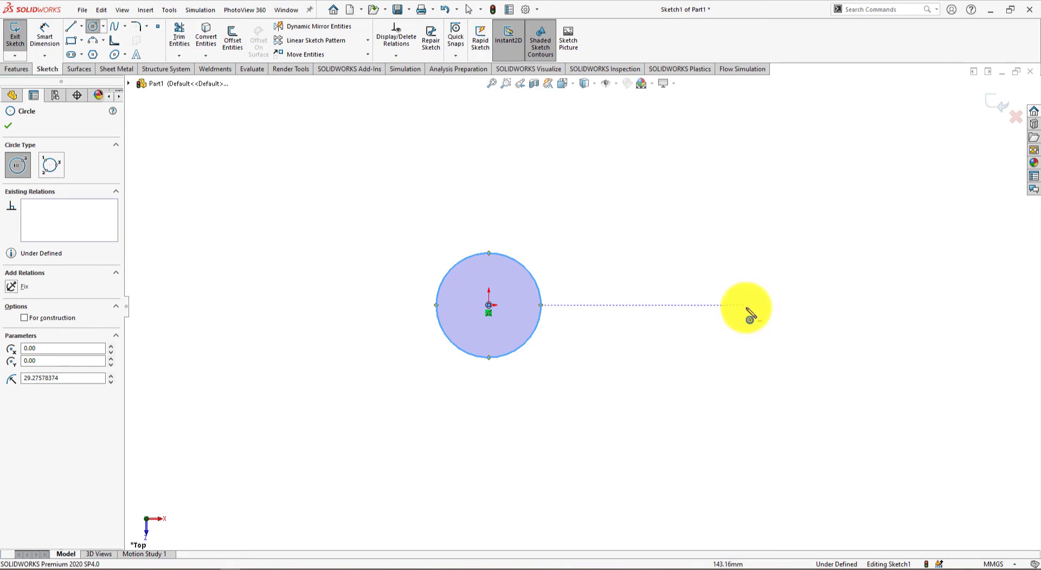
{"action": "left_click", "coordinate": [488, 306]}
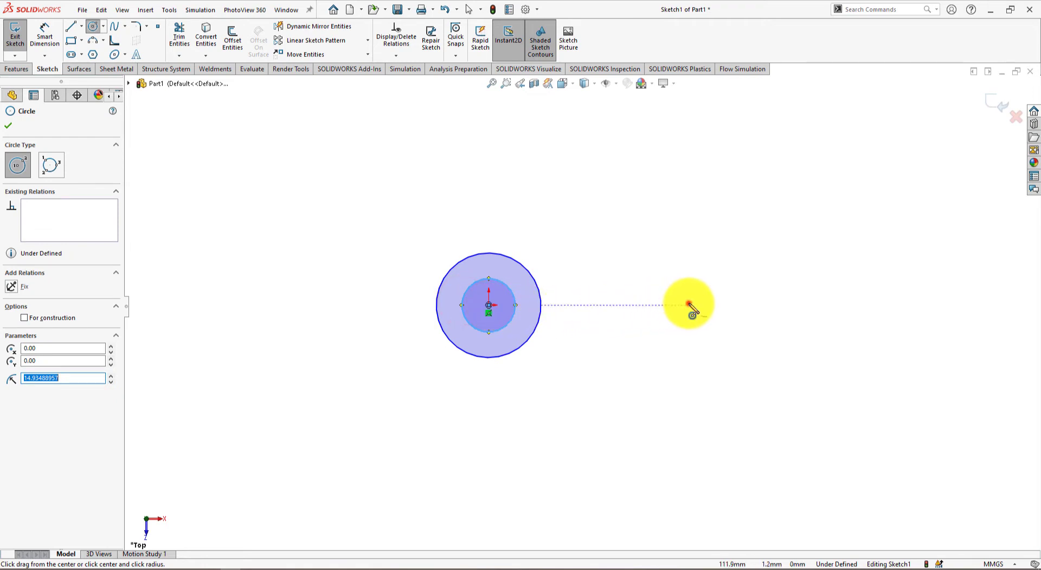
Sketch a smaller concentric circle pair to the right, level with the origin.
{"action": "left_click", "coordinate": [689, 305]}
{"action": "left_click", "coordinate": [654, 305]}
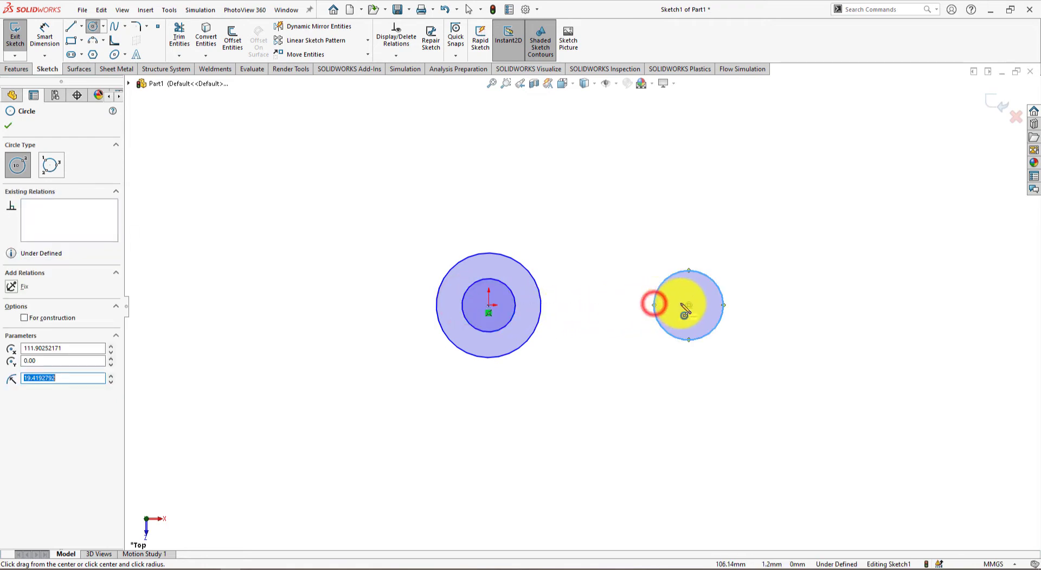
{"action": "left_click", "coordinate": [689, 304]}
{"action": "left_click", "coordinate": [682, 308]}
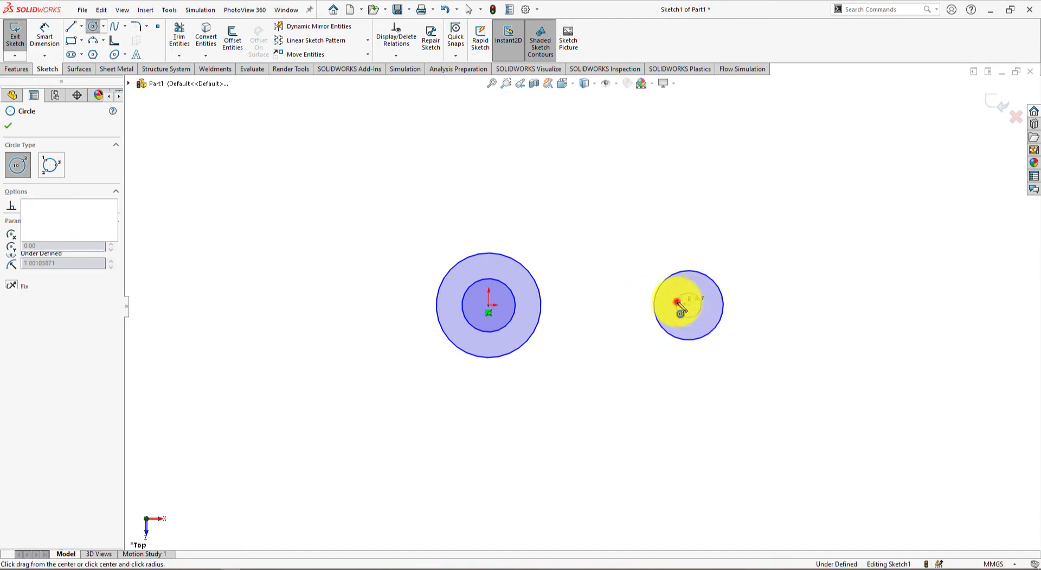
{"action": "key", "text": "alt+Tab"}
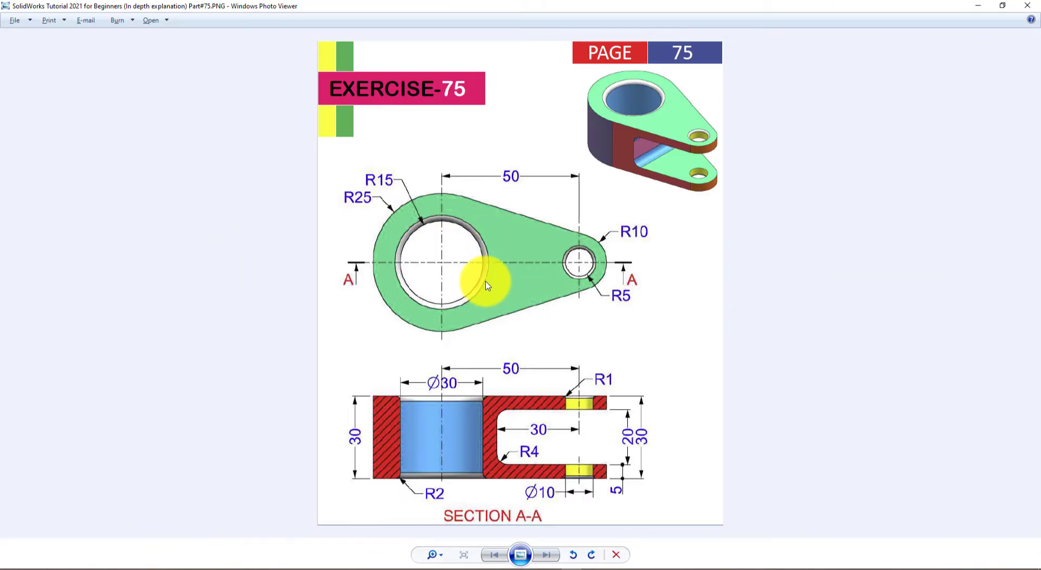
{"action": "key", "text": "alt+Tab"}
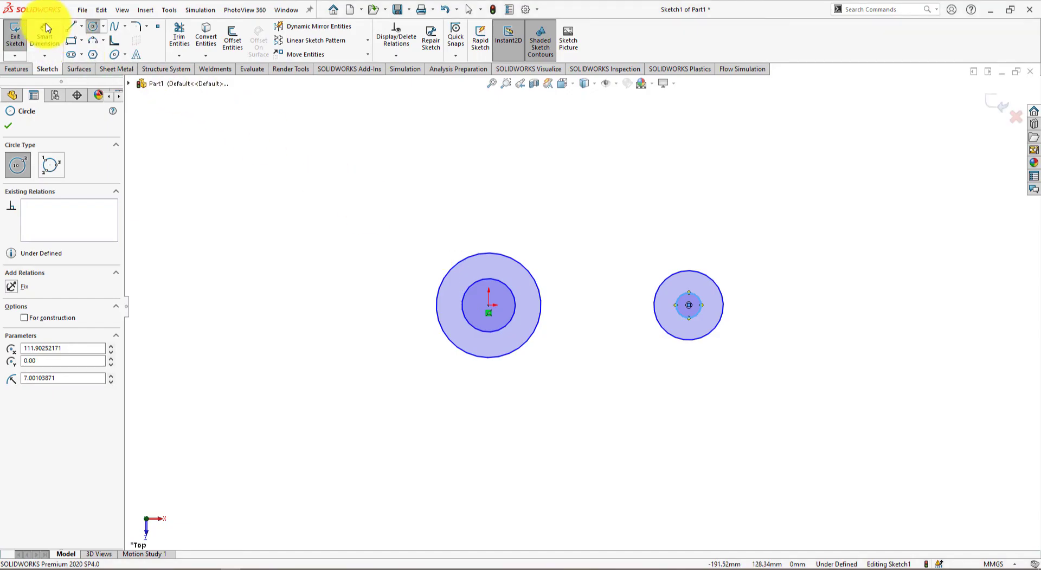
Dimension the circle centres 50 mm apart and the outer origin circle Ø50.
{"action": "left_click", "coordinate": [46, 30]}
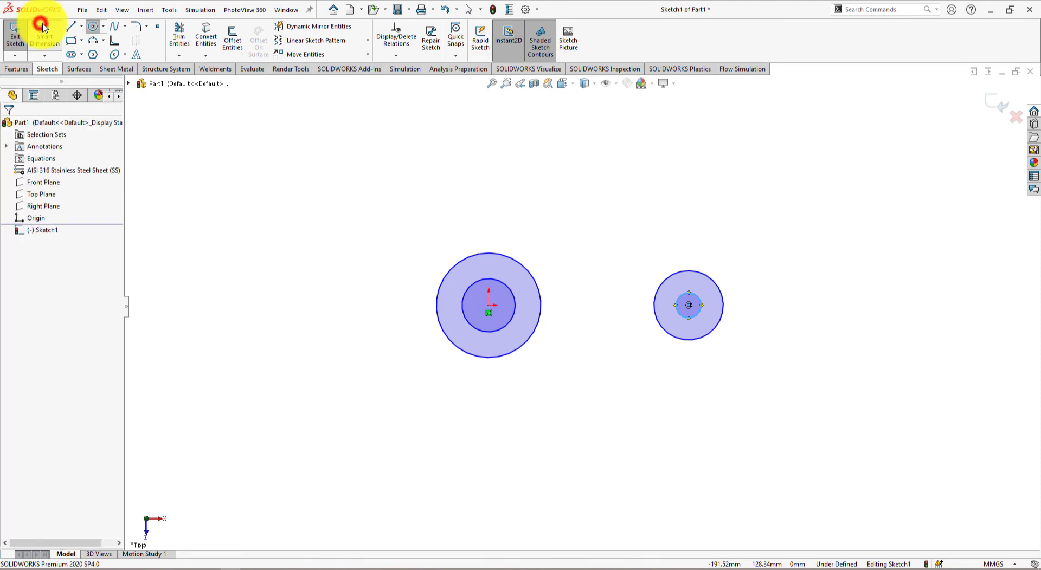
{"action": "left_click", "coordinate": [488, 307]}
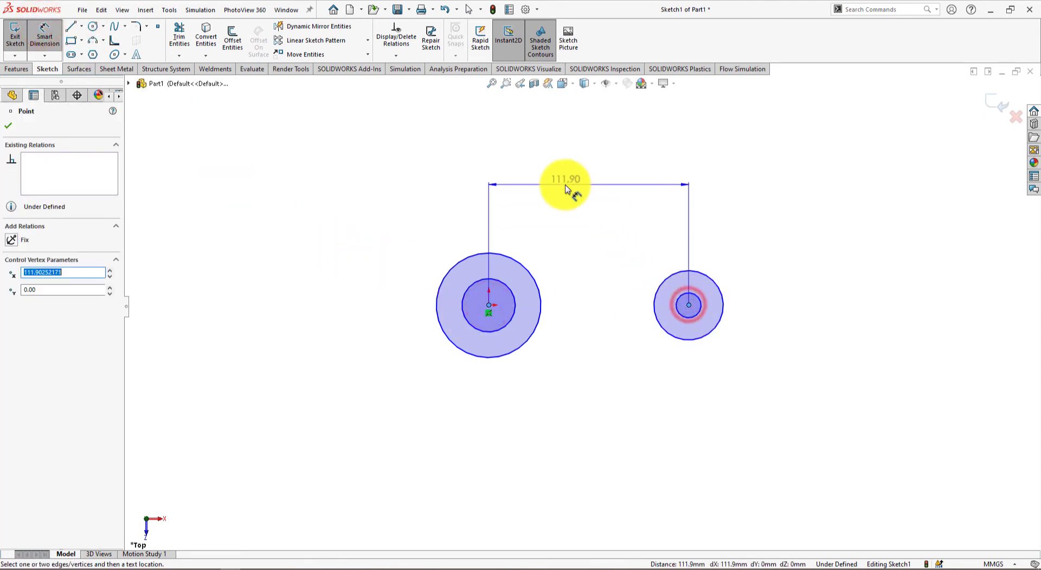
{"action": "left_click", "coordinate": [577, 190]}
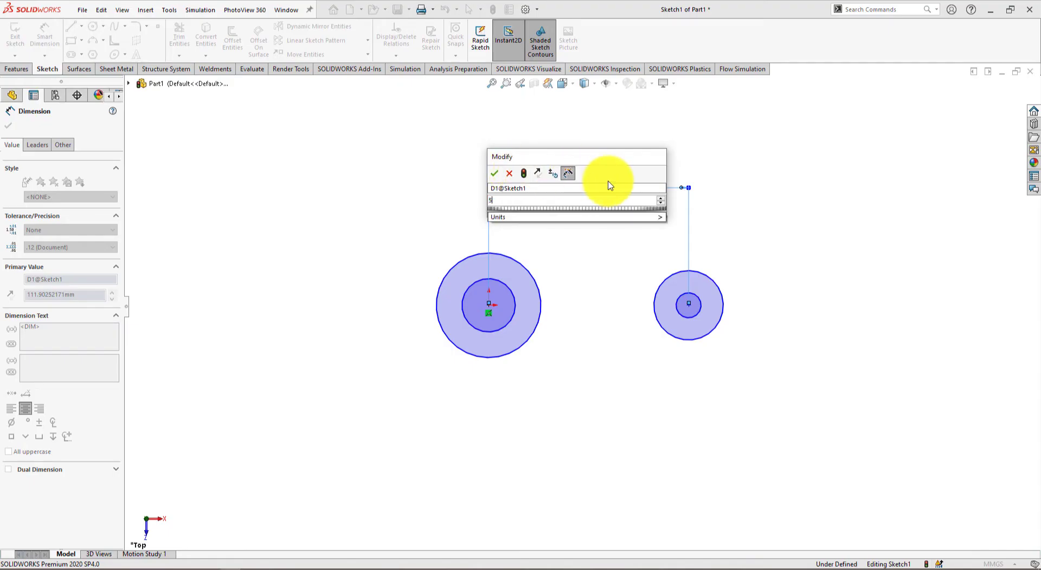
{"action": "key", "text": "Return"}
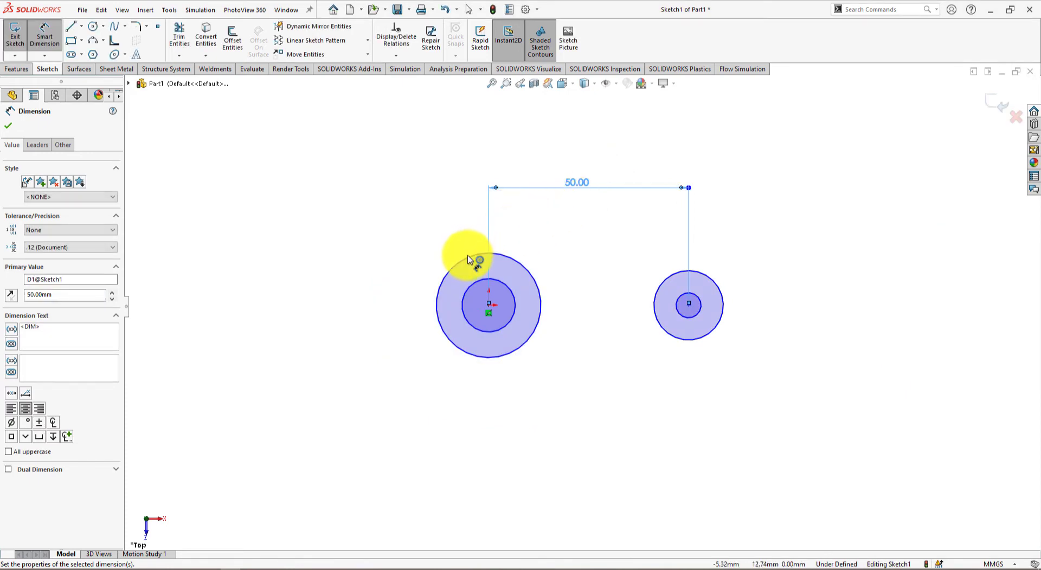
{"action": "left_click", "coordinate": [466, 257]}
{"action": "left_click", "coordinate": [351, 192]}
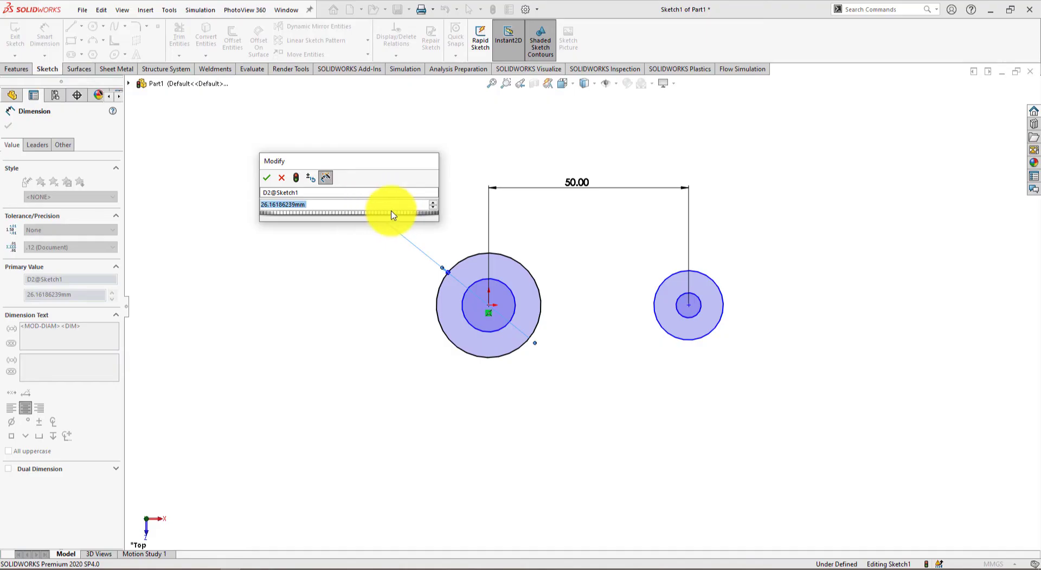
{"action": "type", "text": "2*25"}
{"action": "key", "text": "Return"}
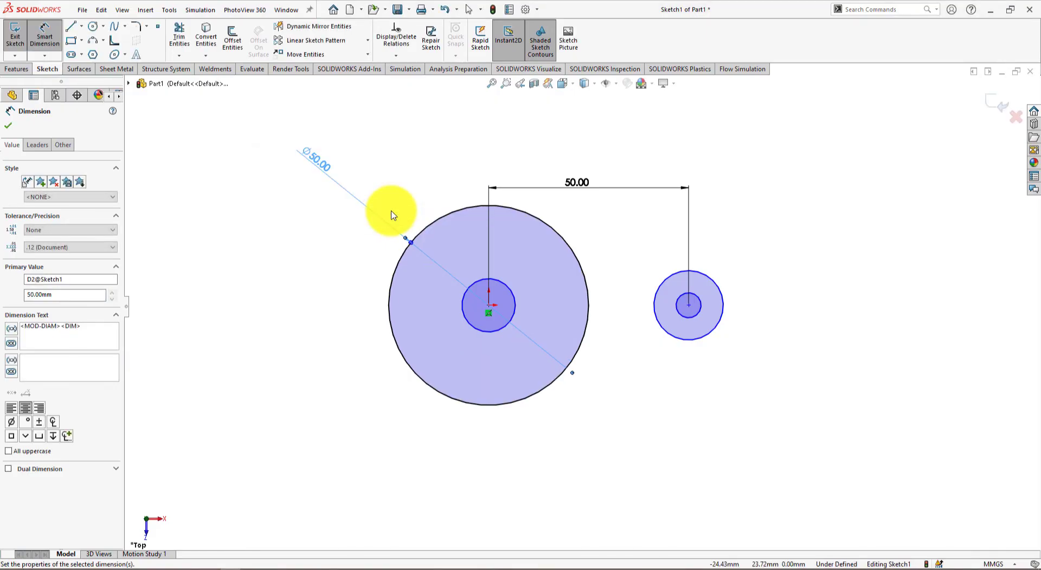
Dimension the inner origin circle as a Ø30 hole.
{"action": "left_click", "coordinate": [462, 304]}
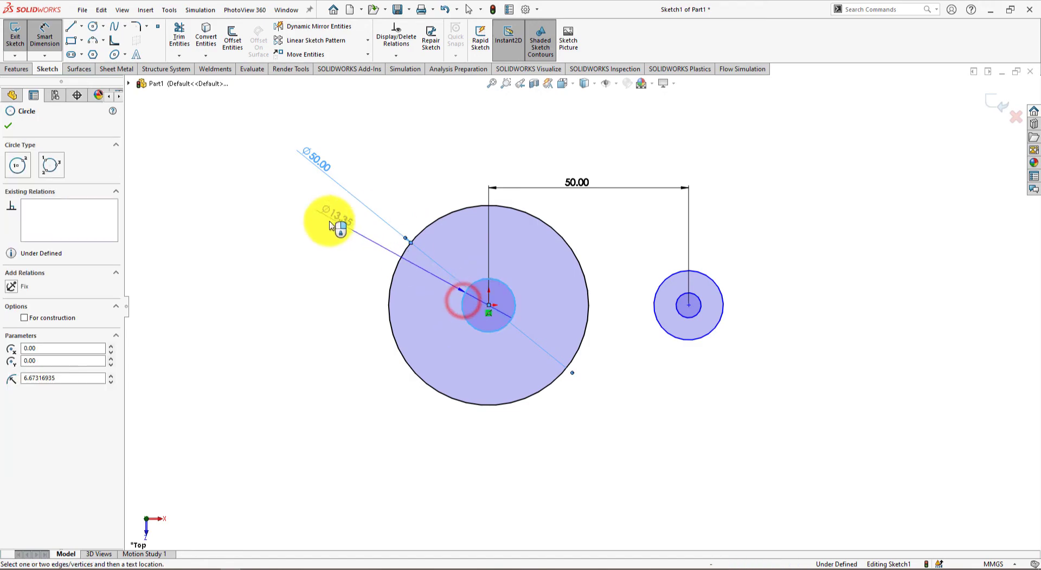
{"action": "left_click", "coordinate": [320, 220]}
{"action": "key", "text": "alt+Tab"}
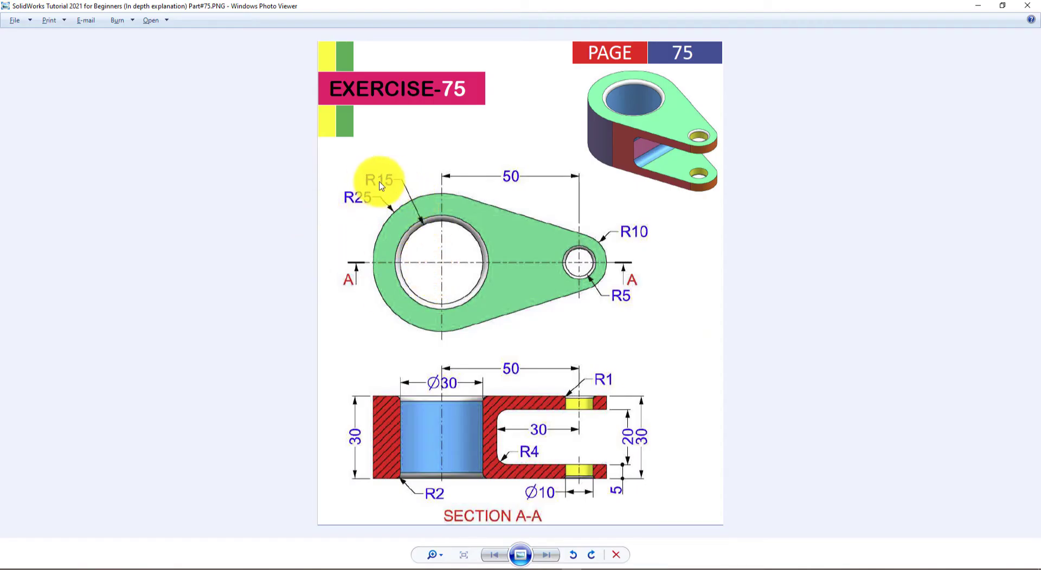
{"action": "key", "text": "alt+Tab"}
{"action": "type", "text": "*15"}
{"action": "key", "text": "Return"}
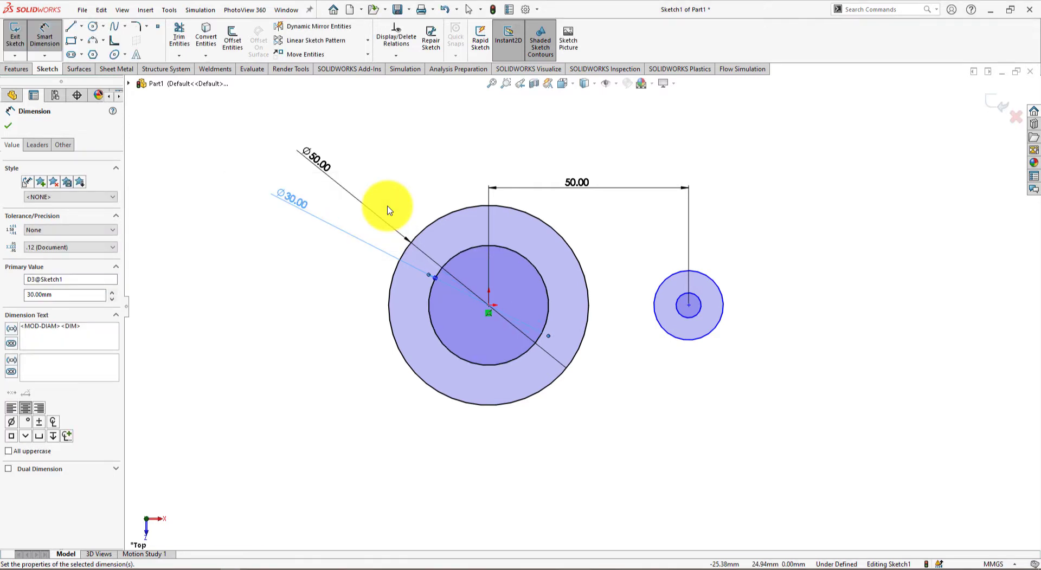
Dimension the right-hand circles Ø20 and Ø10.
{"action": "left_click", "coordinate": [723, 292]}
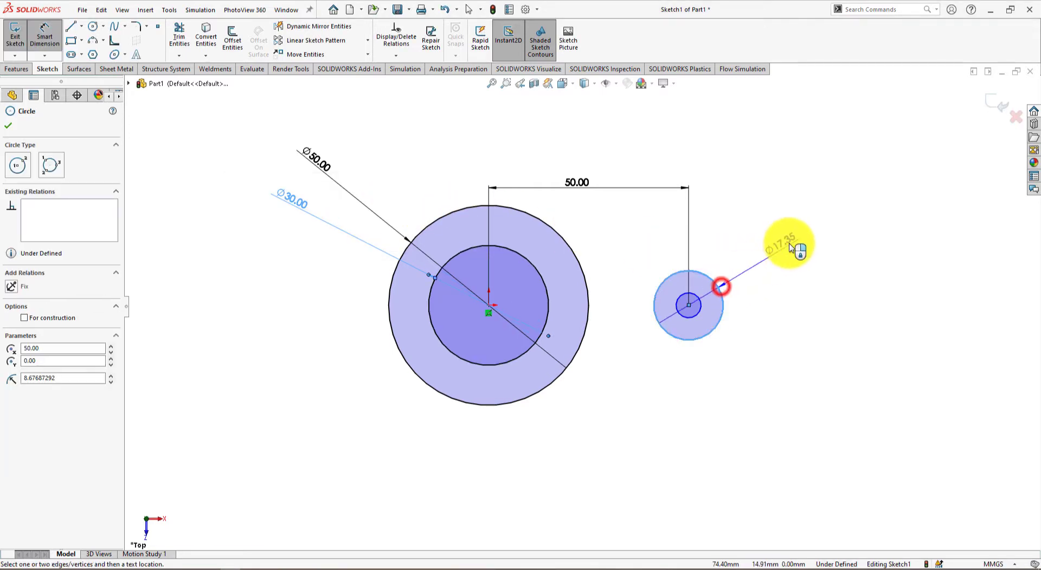
{"action": "left_click", "coordinate": [789, 240]}
{"action": "key", "text": "alt+Tab"}
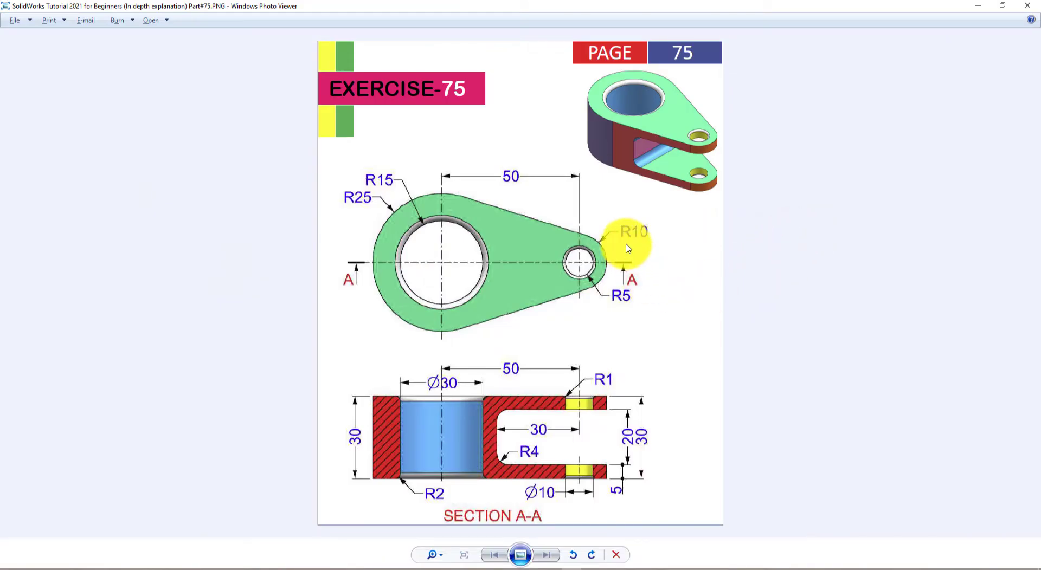
{"action": "key", "text": "alt+Tab"}
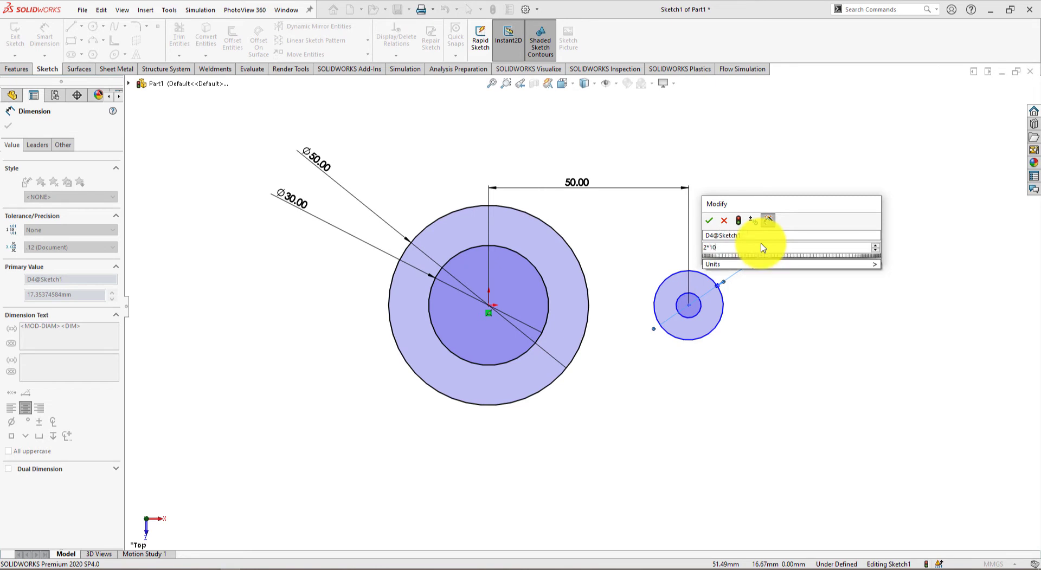
{"action": "key", "text": "Return"}
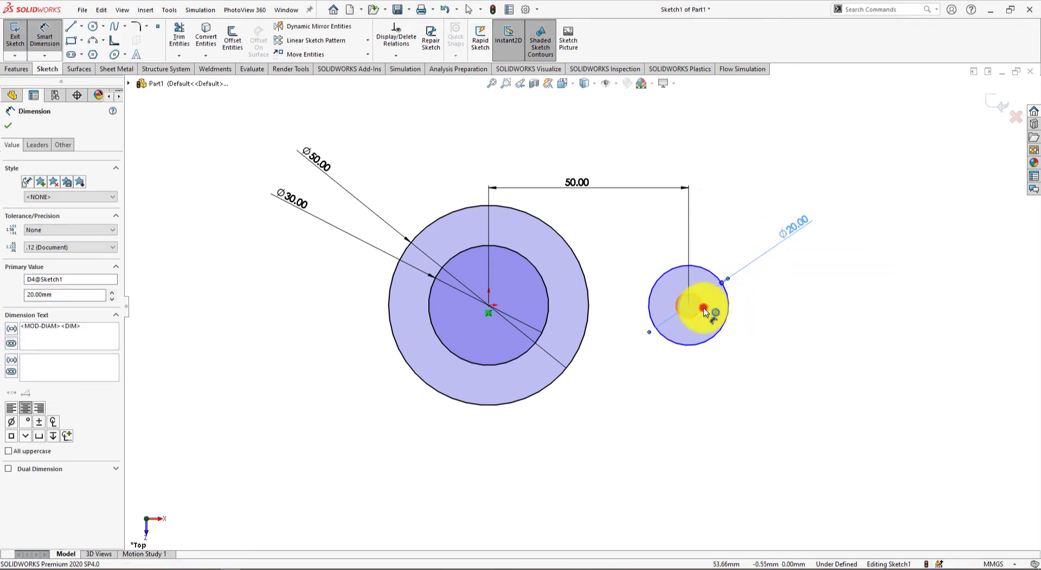
{"action": "left_click", "coordinate": [703, 309]}
{"action": "left_click", "coordinate": [805, 280]}
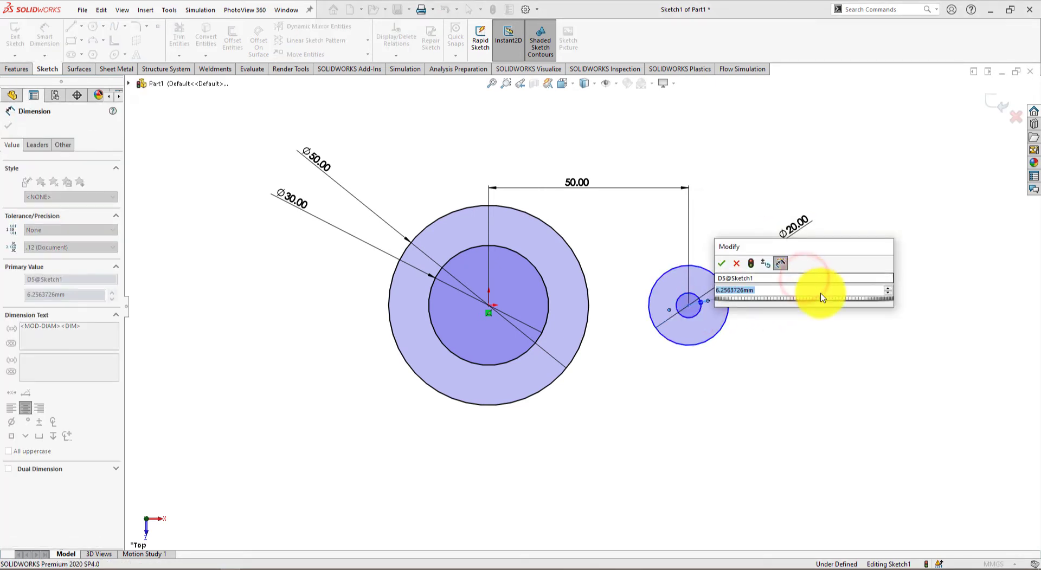
{"action": "key", "text": "alt+Tab"}
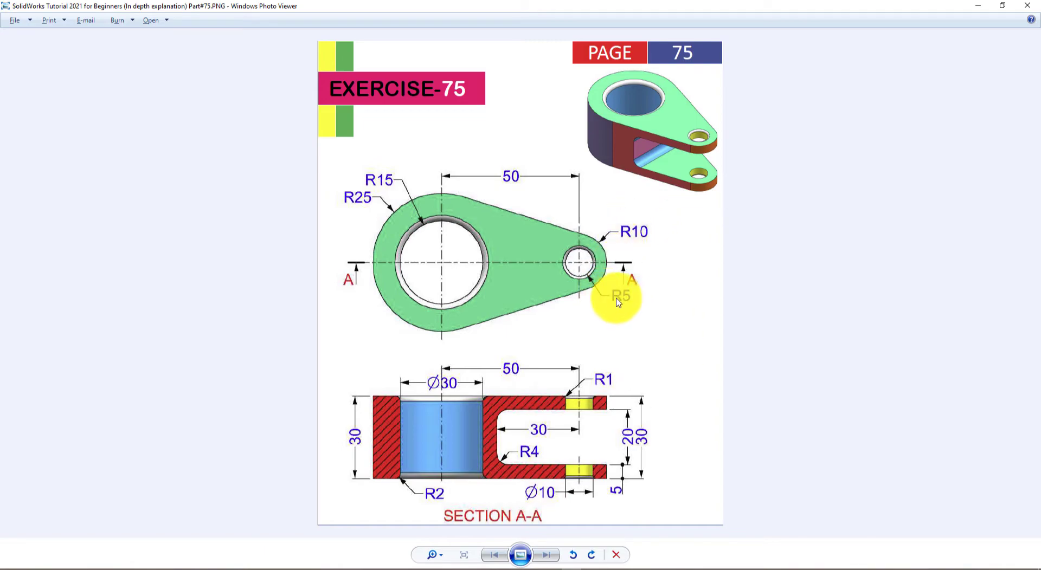
{"action": "key", "text": "alt+Tab"}
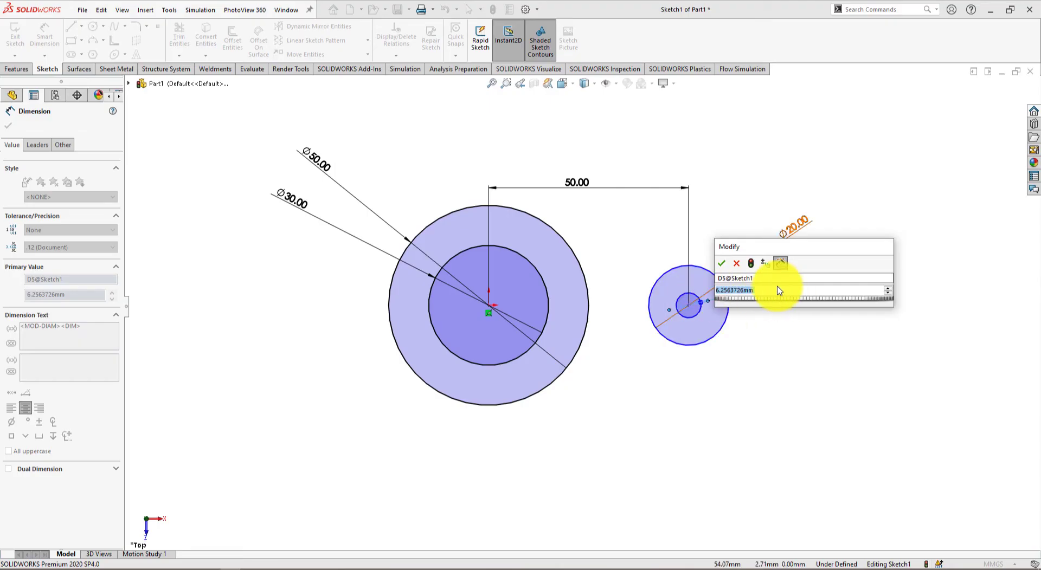
{"action": "key", "text": "Return"}
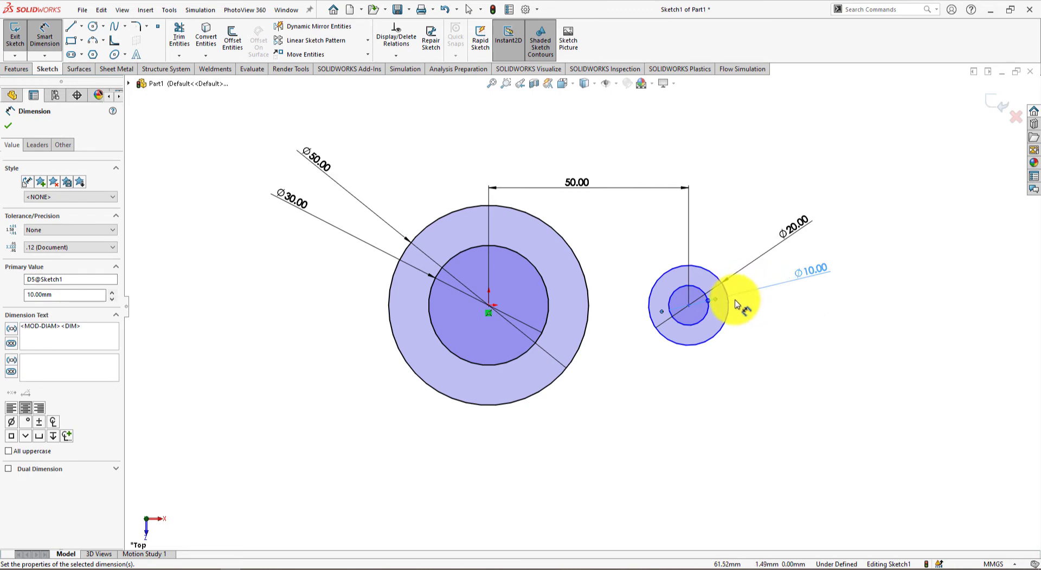
{"action": "key", "text": "alt+Tab"}
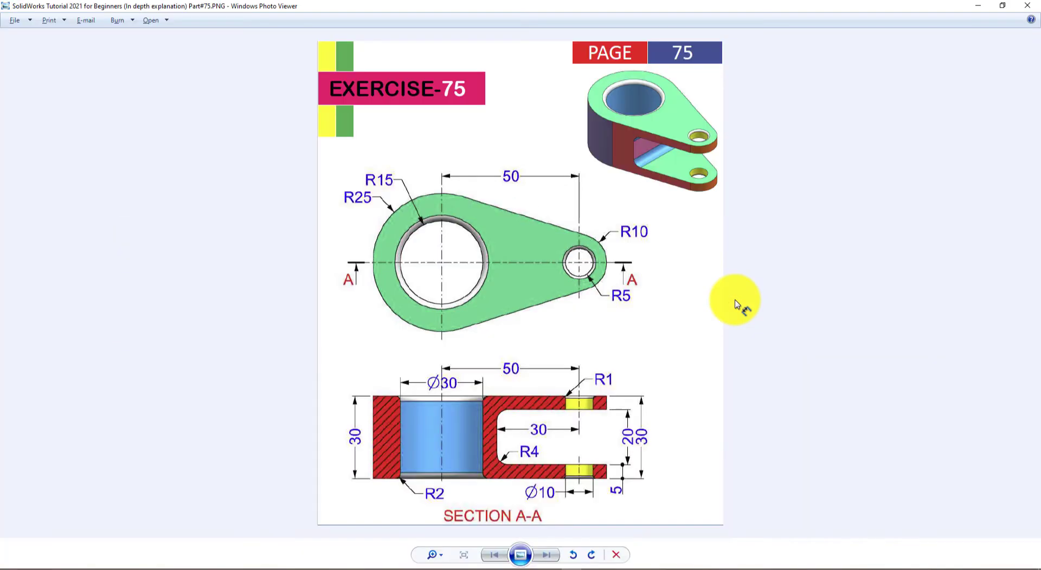
{"action": "key", "text": "alt+Tab"}
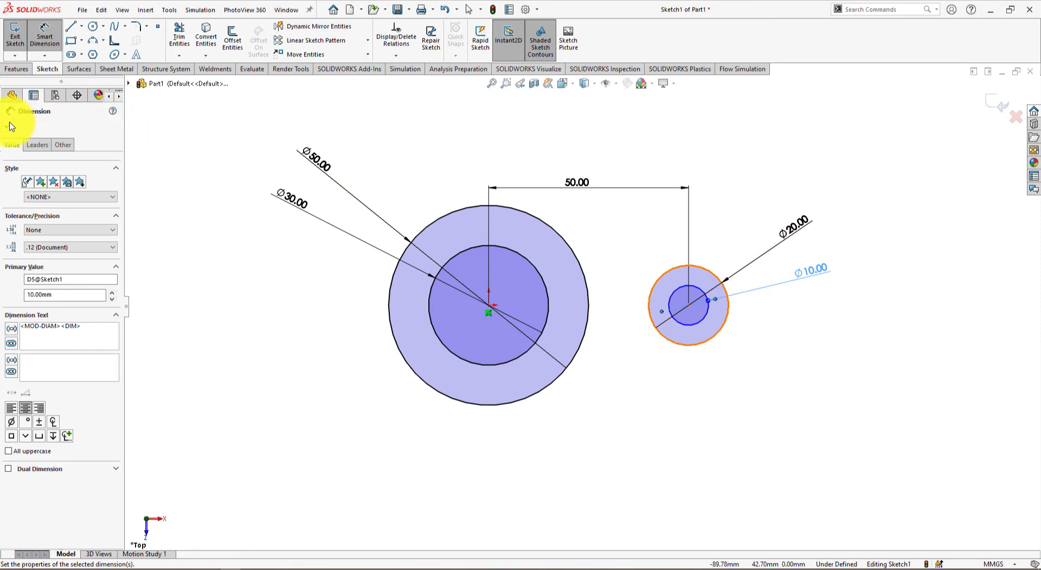
Add a Horizontal relation between the origin and the small circles' centre.
{"action": "left_click", "coordinate": [8, 122]}
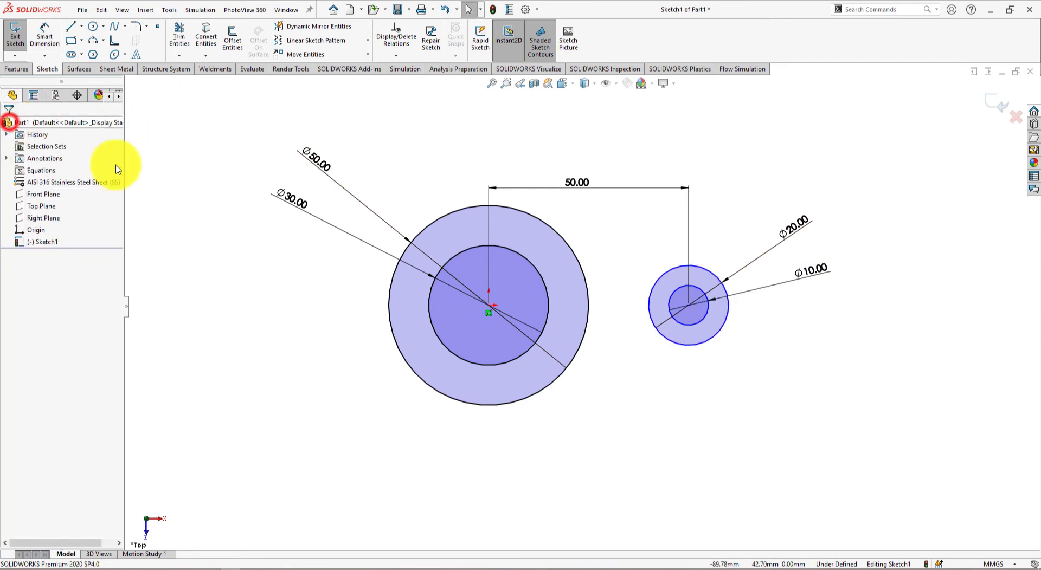
{"action": "left_click", "coordinate": [488, 307]}
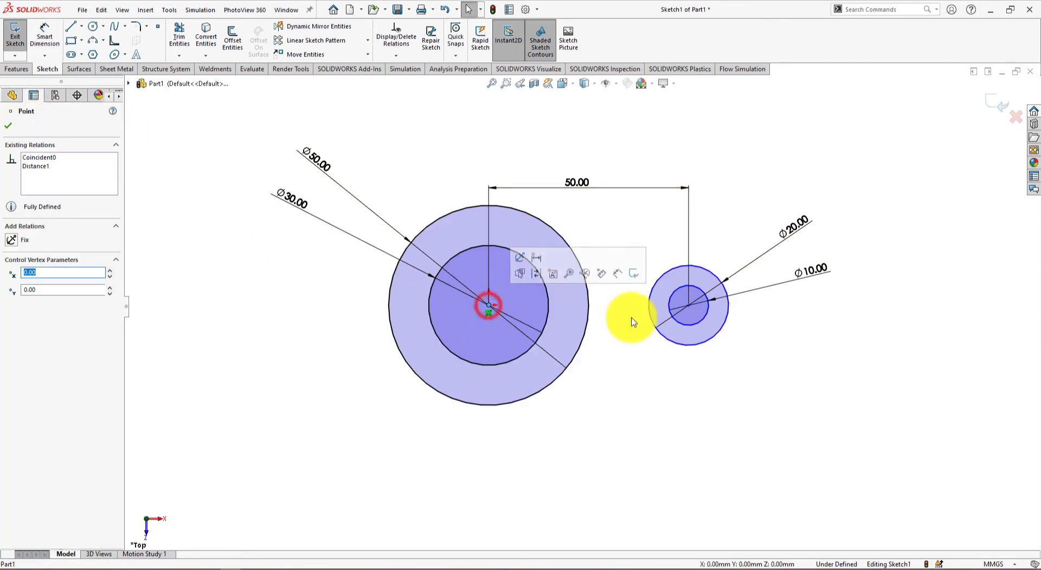
{"action": "left_click", "coordinate": [688, 307], "text": "ctrl"}
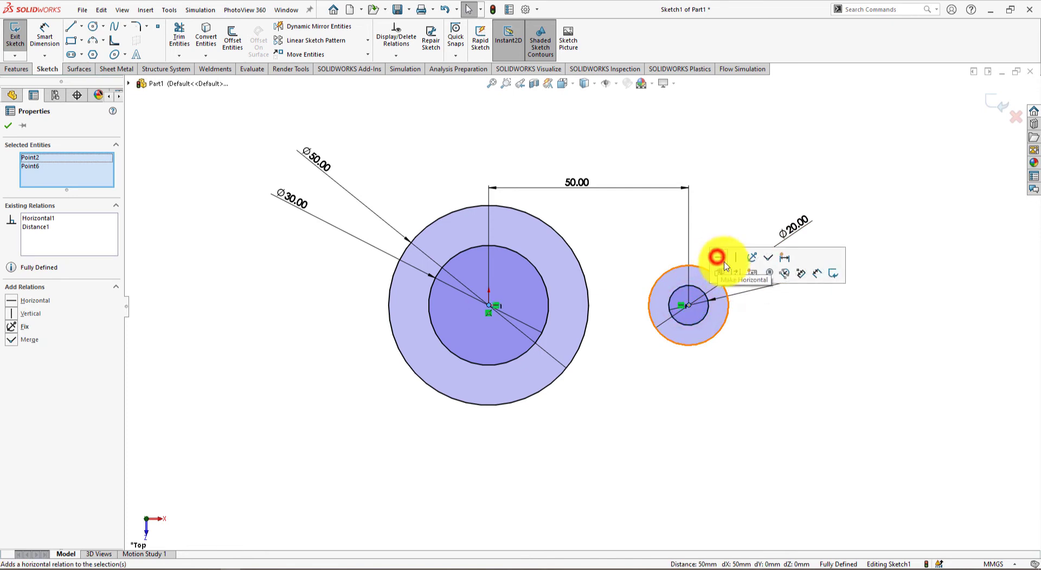
{"action": "left_click", "coordinate": [756, 379]}
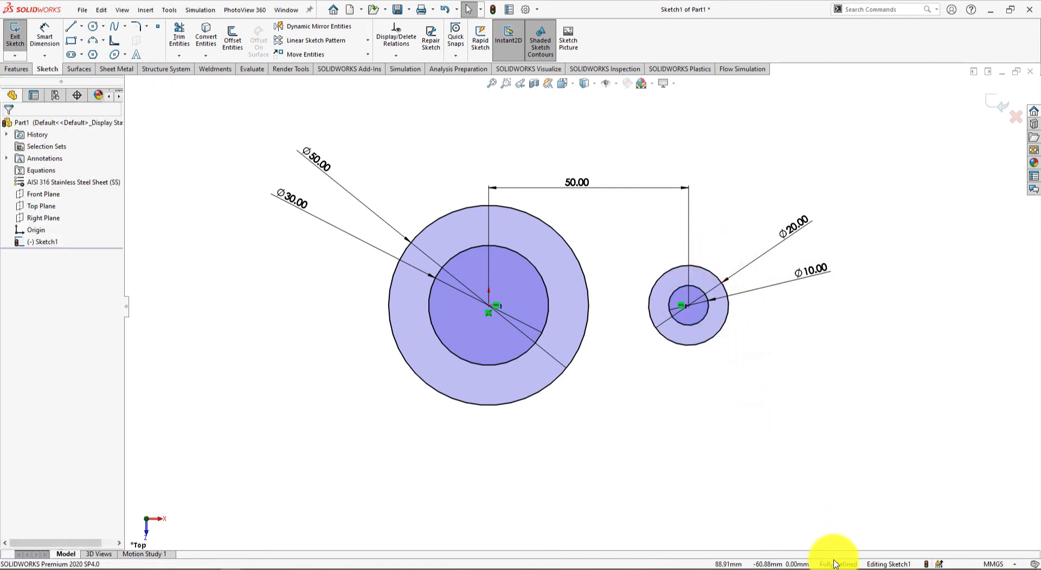
{"action": "key", "text": "alt+Tab"}
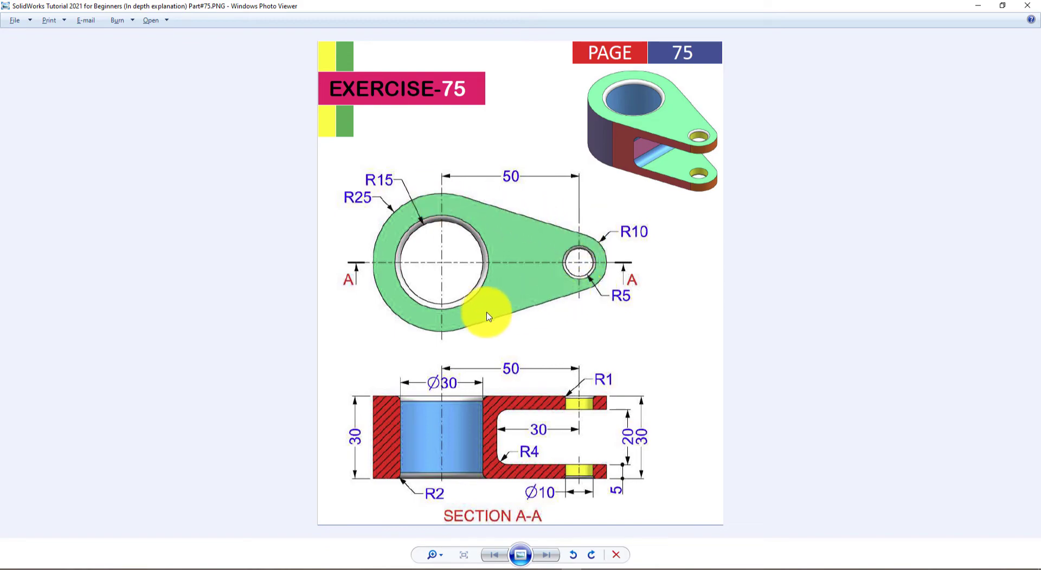
{"action": "key", "text": "alt+Tab"}
Draw top and bottom tangent lines joining the Ø20 and Ø50 circles.
{"action": "left_click", "coordinate": [71, 27]}
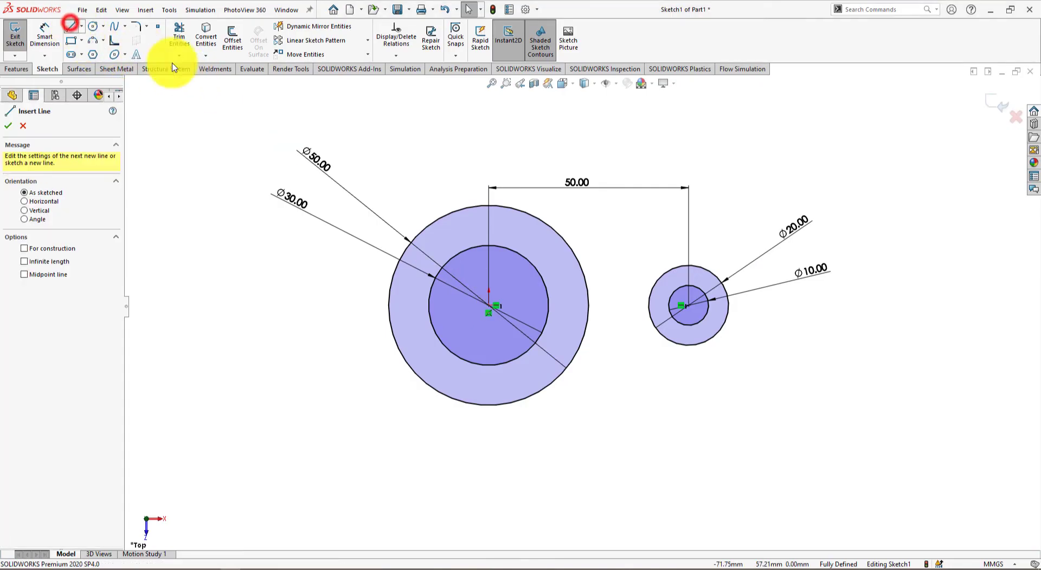
{"action": "left_click", "coordinate": [714, 277]}
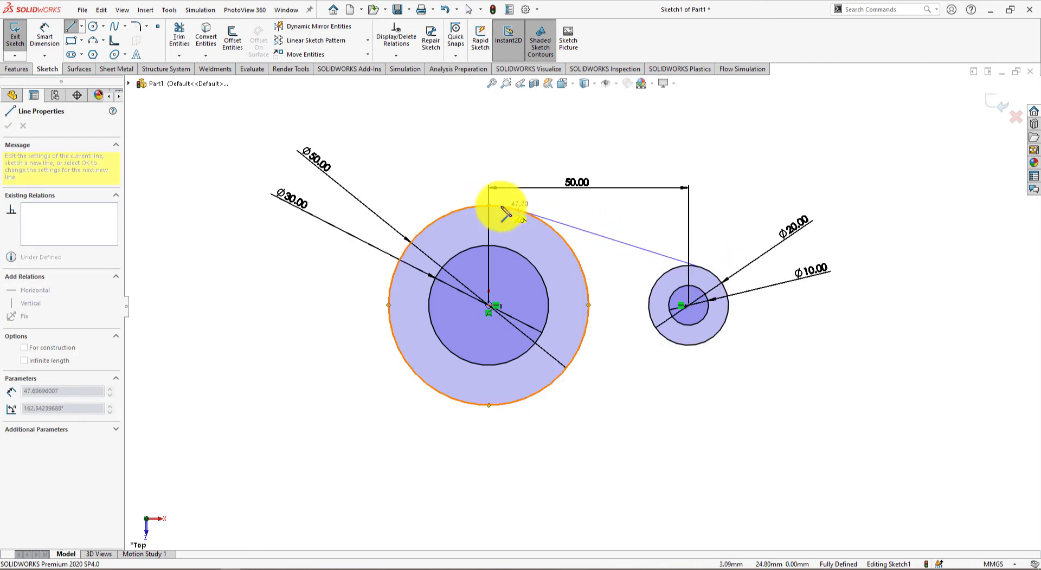
{"action": "left_click", "coordinate": [503, 206]}
{"action": "right_click", "coordinate": [538, 172]}
{"action": "left_click", "coordinate": [565, 145]}
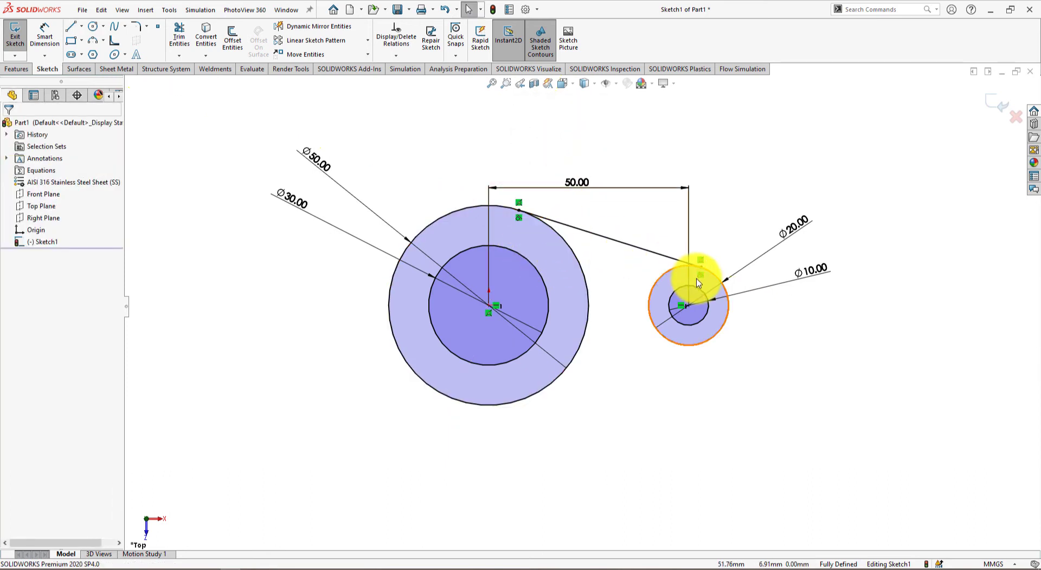
{"action": "left_click", "coordinate": [70, 26]}
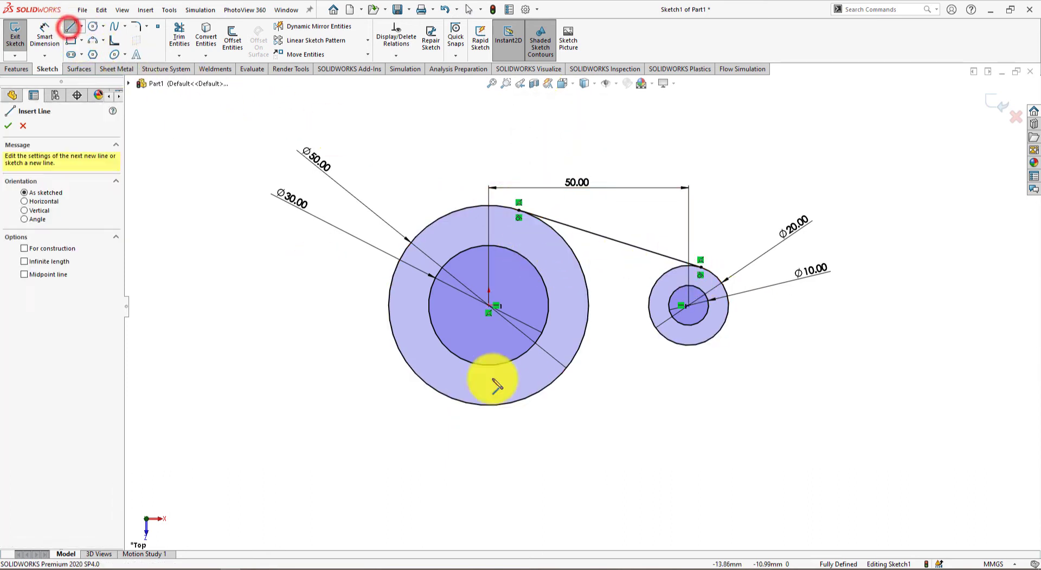
{"action": "left_click", "coordinate": [705, 344]}
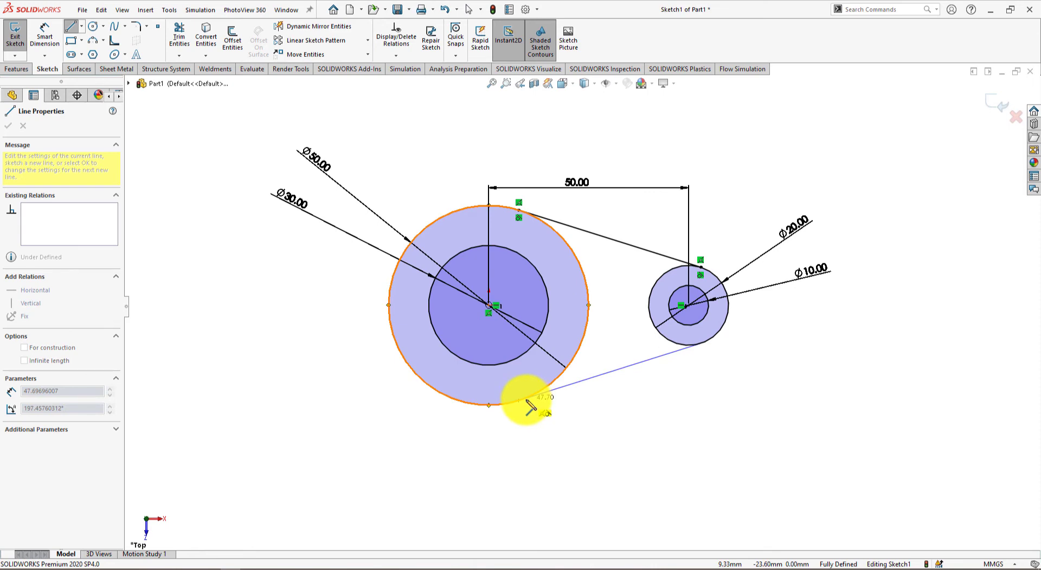
{"action": "left_click", "coordinate": [522, 402]}
{"action": "right_click", "coordinate": [621, 402]}
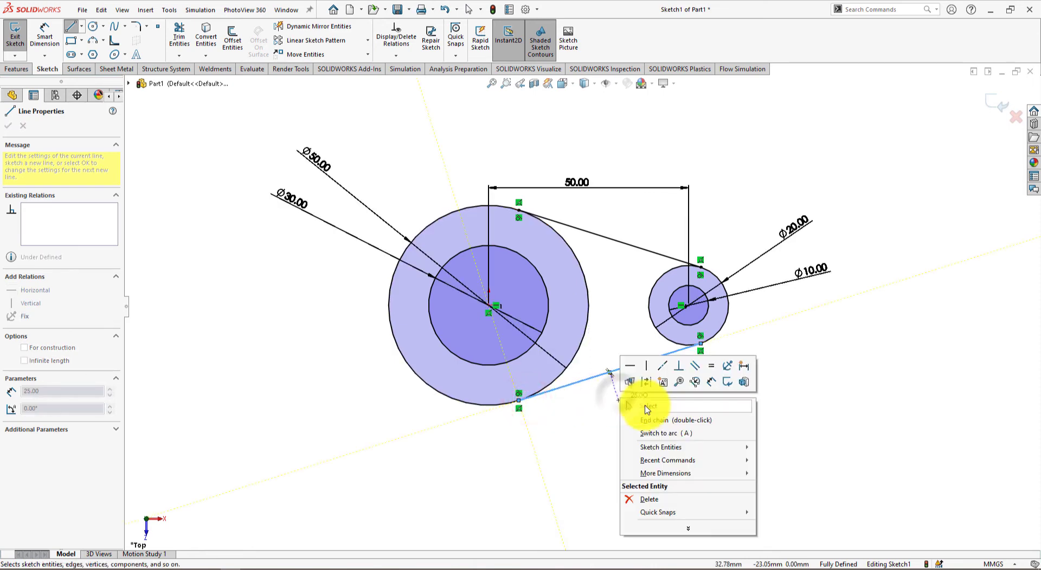
{"action": "left_click", "coordinate": [647, 409]}
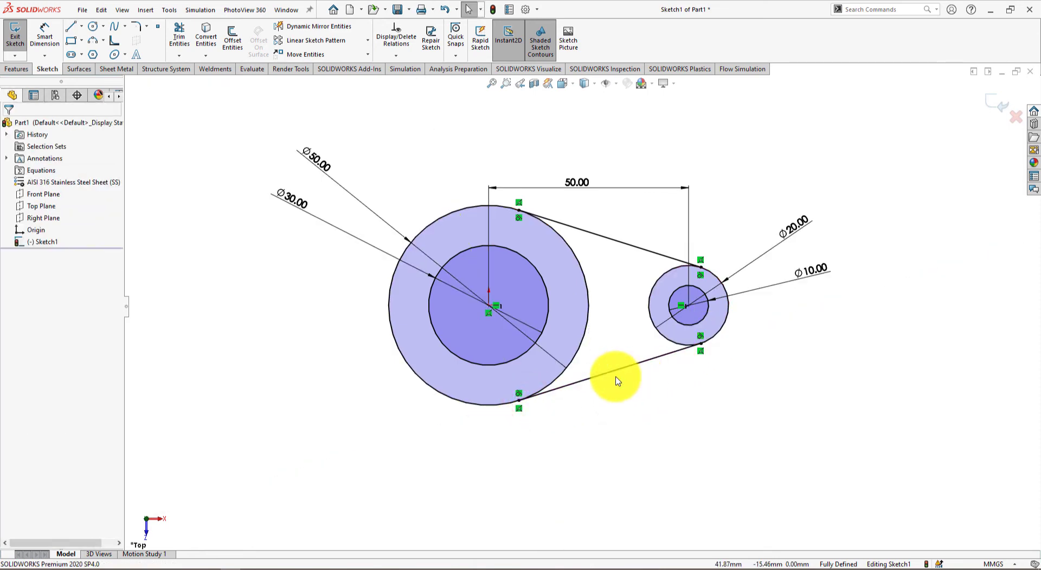
{"action": "key", "text": "alt+Tab"}
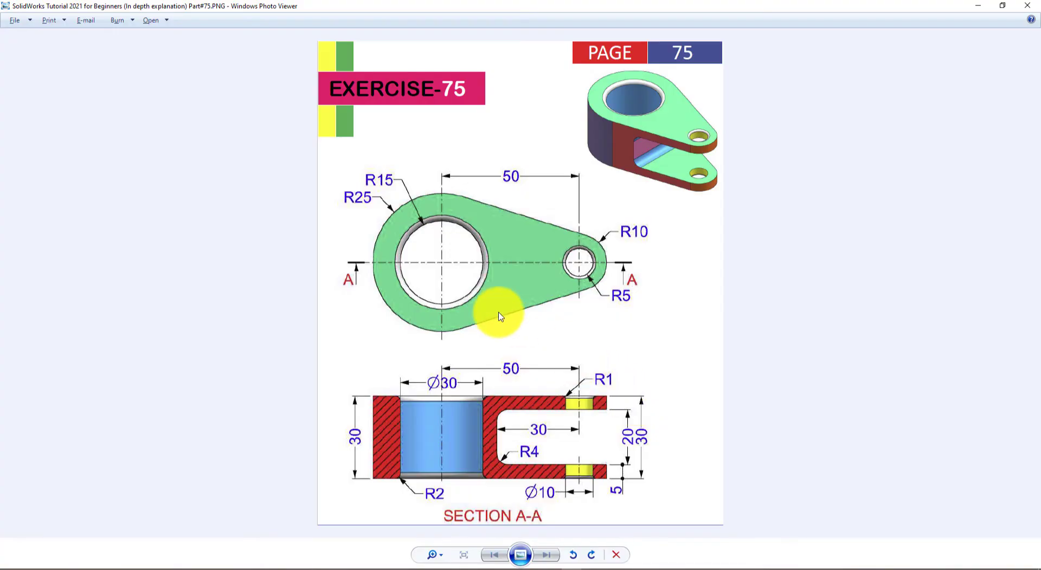
{"action": "key", "text": "alt+Tab"}
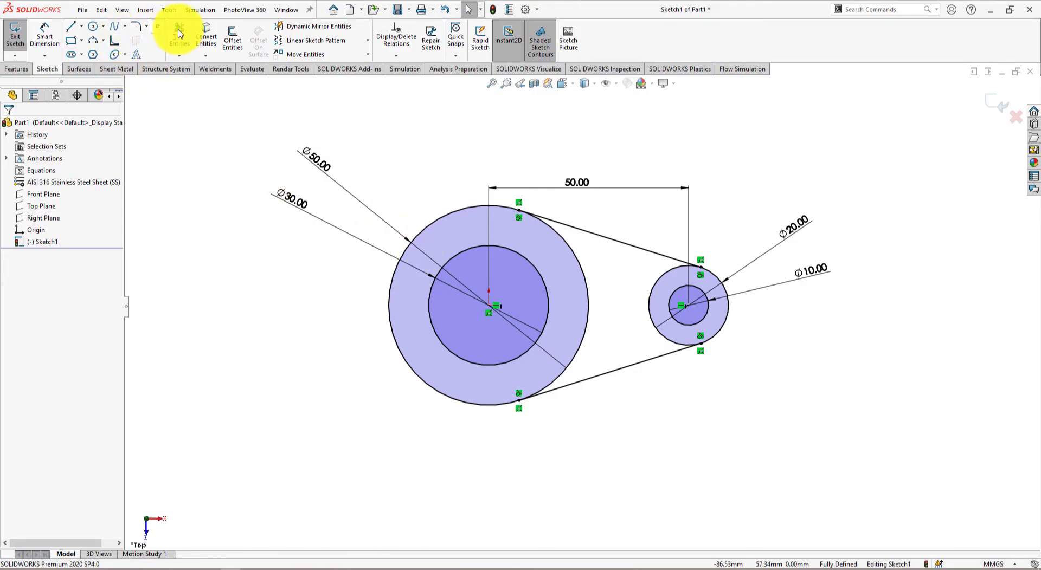
Trim the Ø50 circle's inner arc and the Ø20 circle's left arc.
{"action": "left_click", "coordinate": [180, 33]}
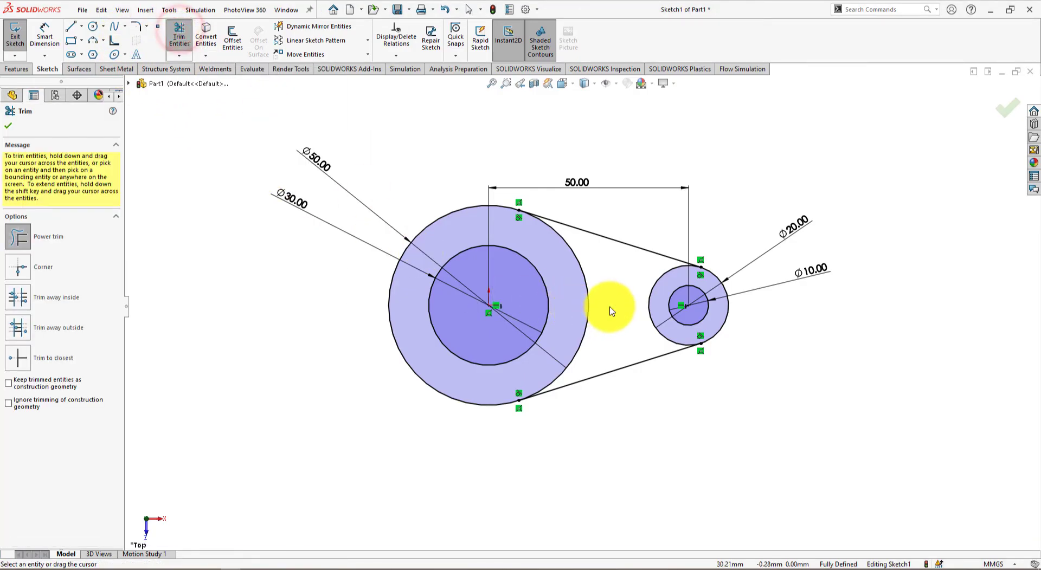
{"action": "key", "text": "alt+Tab"}
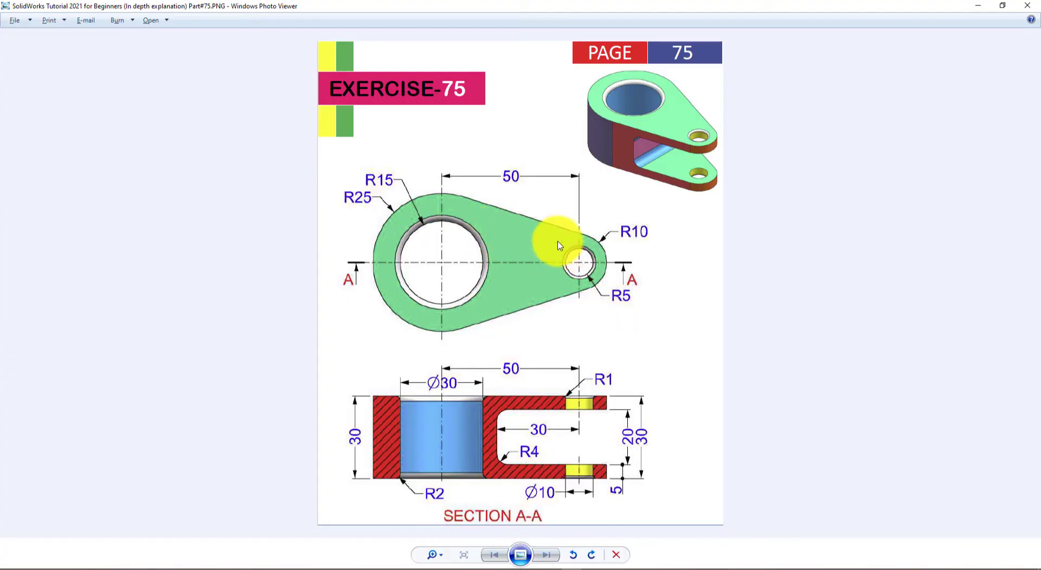
{"action": "key", "text": "alt+Tab"}
{"action": "left_click", "coordinate": [599, 282]}
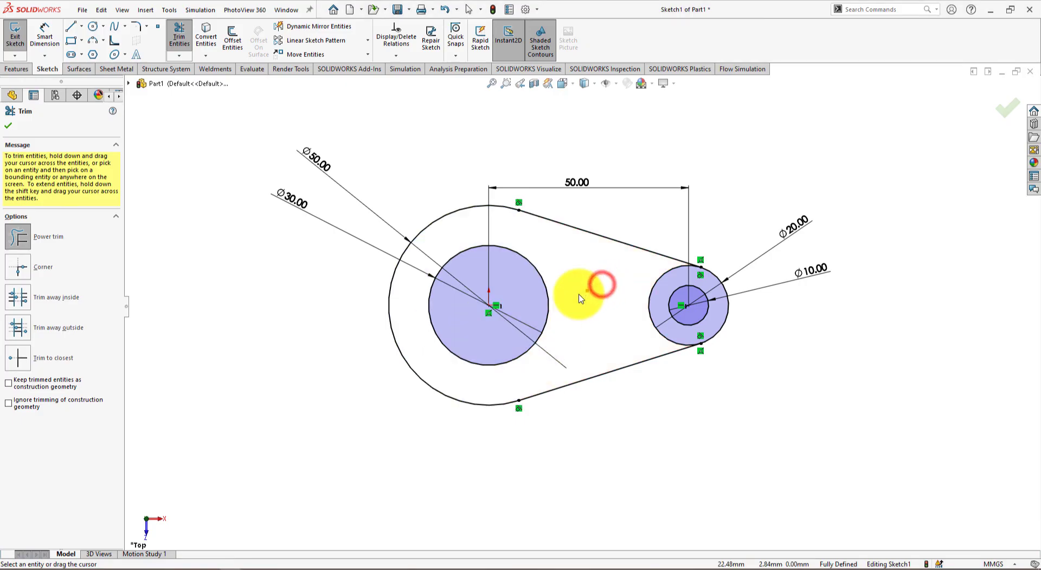
{"action": "left_click", "coordinate": [650, 296]}
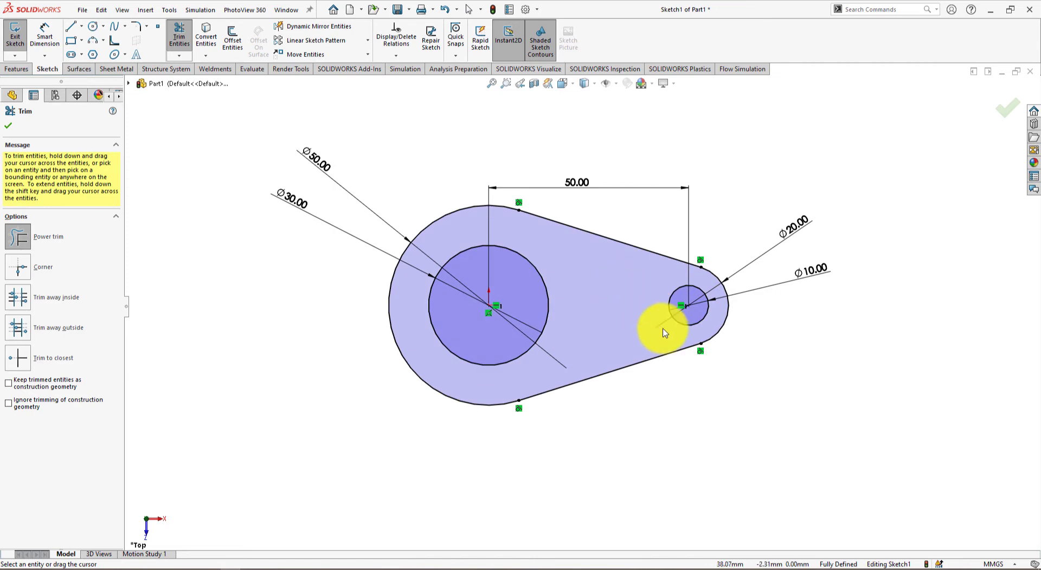
{"action": "key", "text": "f"}
{"action": "scroll", "coordinate": [683, 250], "scroll_direction": "down", "scroll_amount": 2}
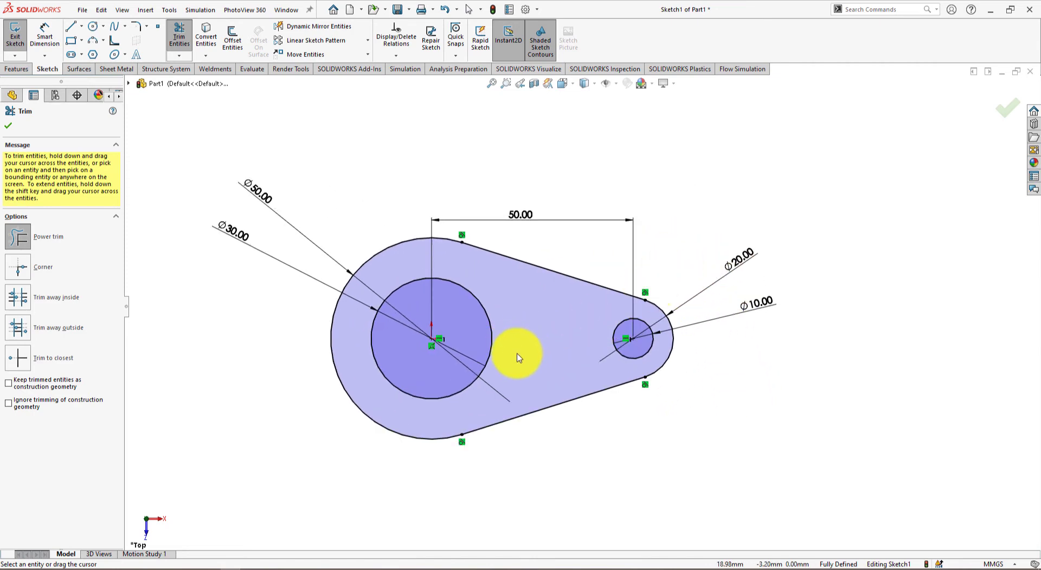
{"action": "key", "text": "alt+Tab"}
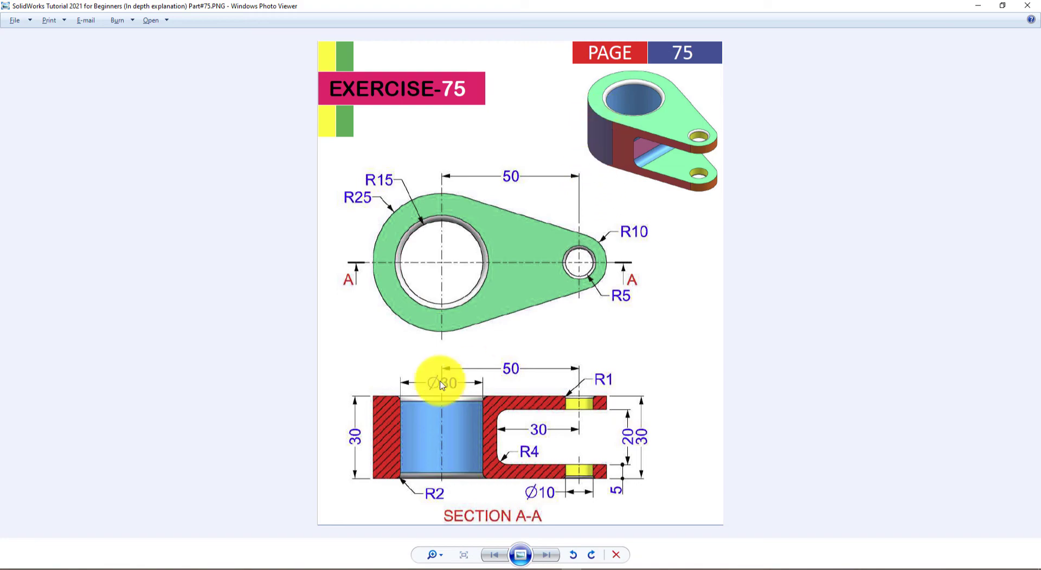
{"action": "key", "text": "alt+Tab"}
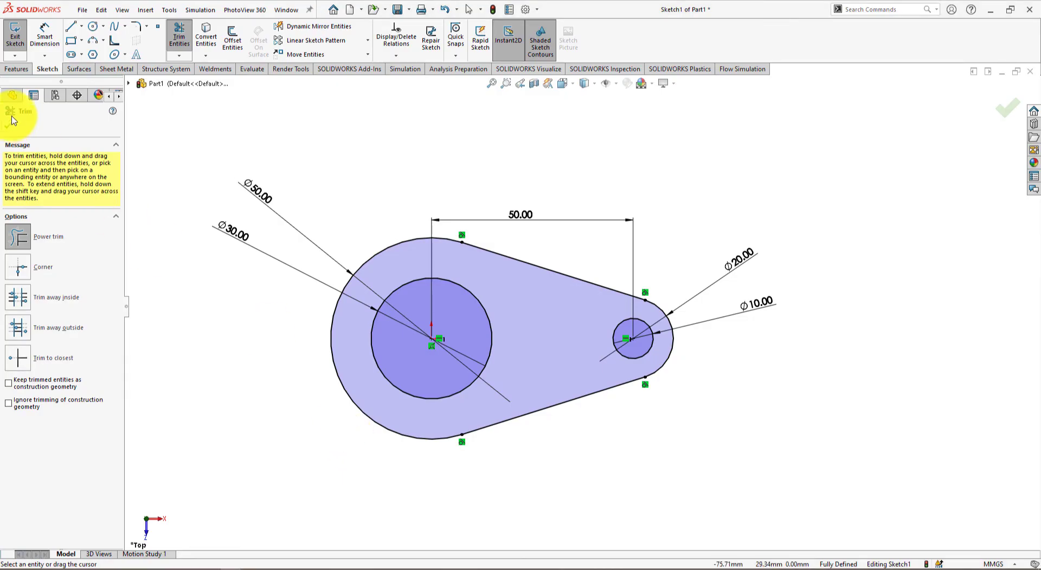
Extrude the teardrop profile 30 mm in the reversed, downward direction as Boss-Extrude1.
{"action": "left_click", "coordinate": [13, 70]}
{"action": "left_click", "coordinate": [19, 38]}
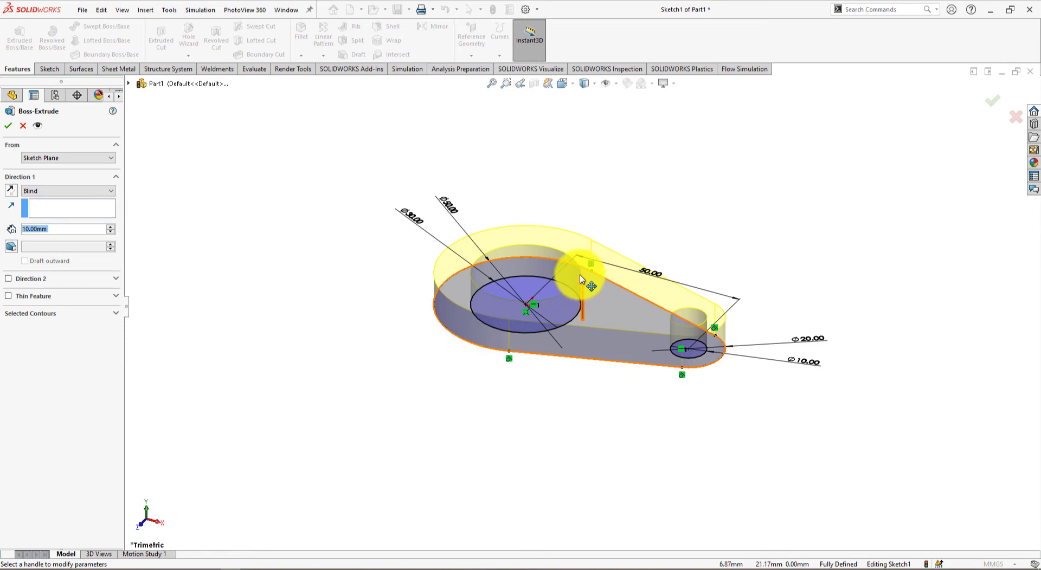
{"action": "left_click", "coordinate": [8, 193]}
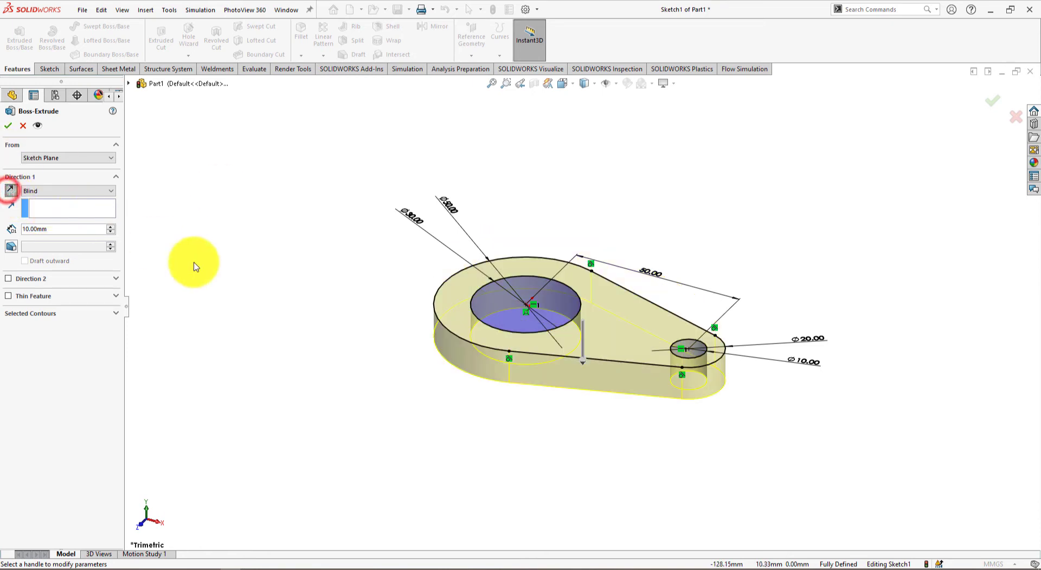
{"action": "key", "text": "alt+Tab"}
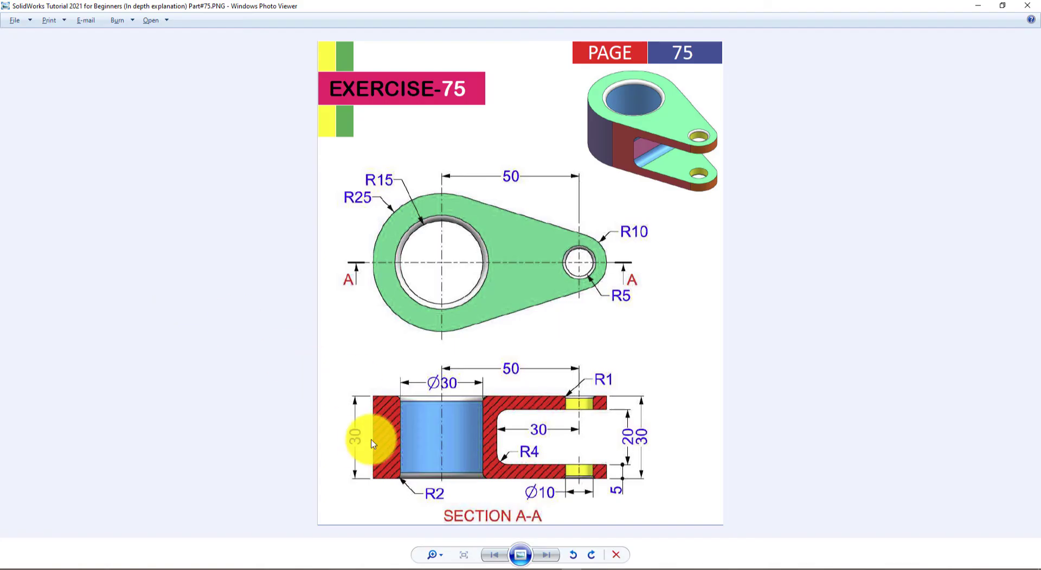
{"action": "key", "text": "alt+Tab"}
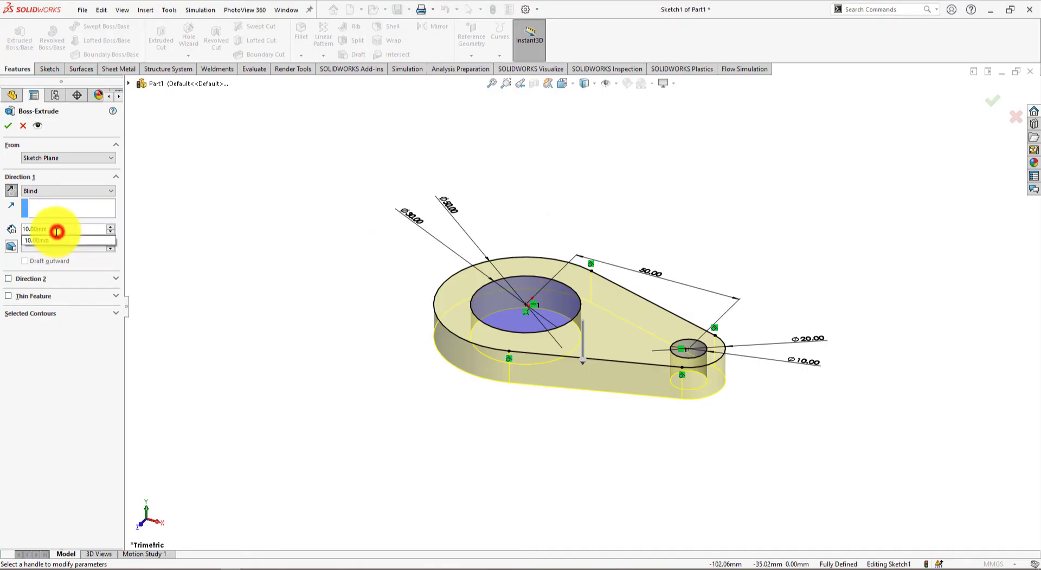
{"action": "type", "text": "30"}
{"action": "key", "text": "Return"}
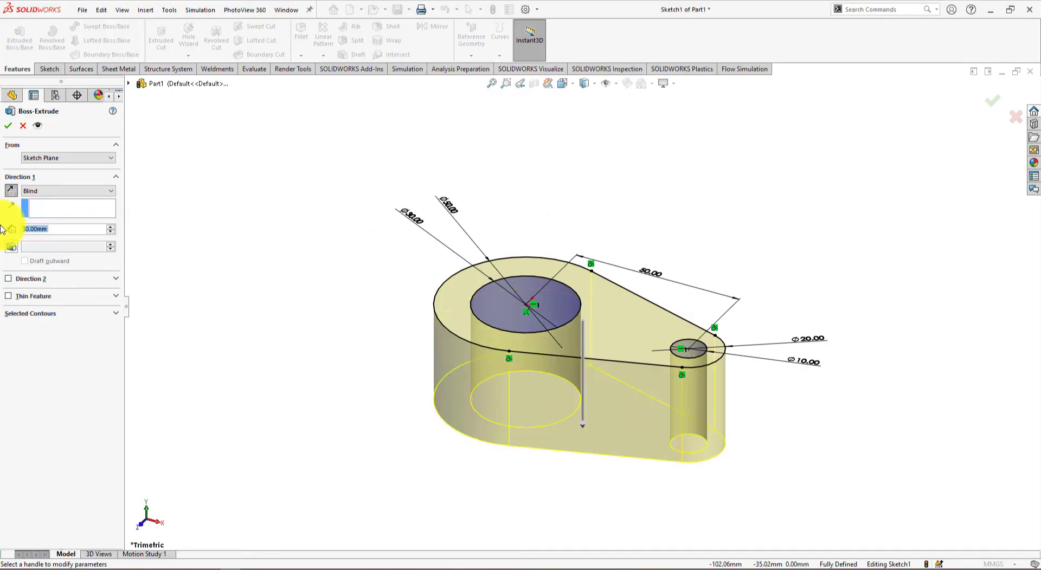
{"action": "scroll", "coordinate": [488, 325], "scroll_direction": "up", "scroll_amount": 2}
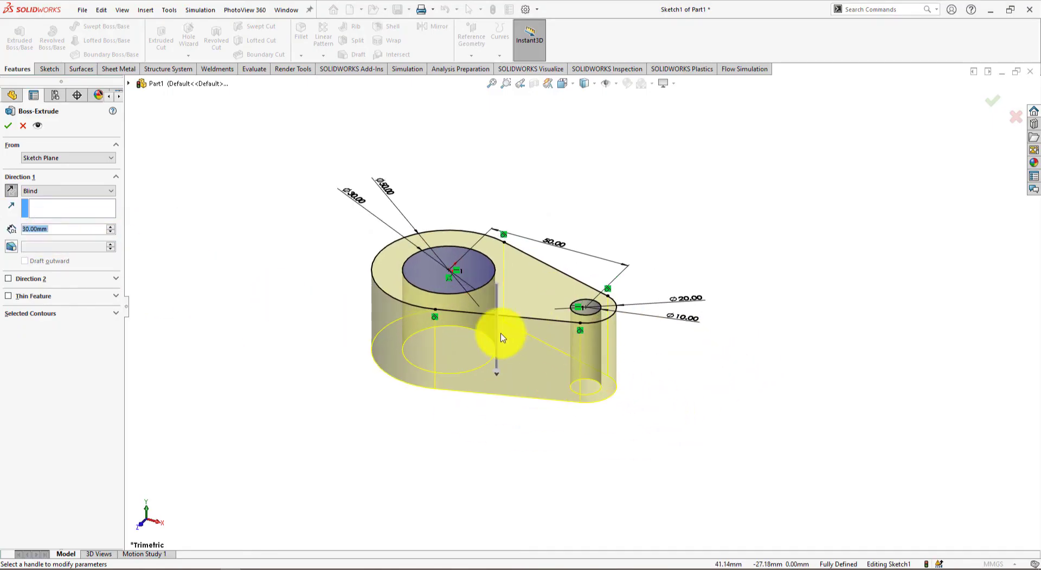
{"action": "scroll", "coordinate": [493, 331], "scroll_direction": "up", "scroll_amount": 2}
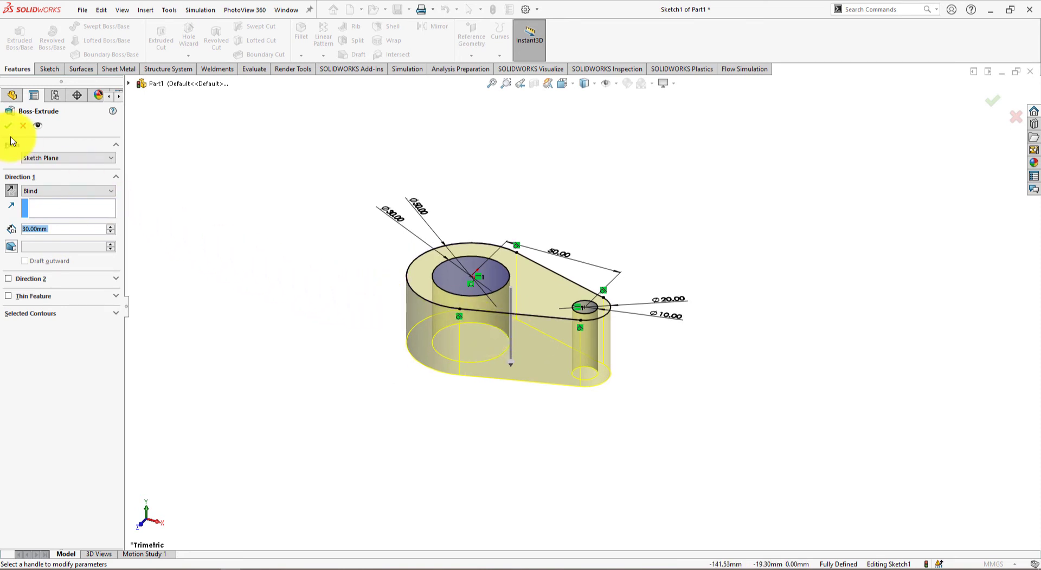
{"action": "left_click", "coordinate": [291, 322]}
{"action": "key", "text": "alt+Tab"}
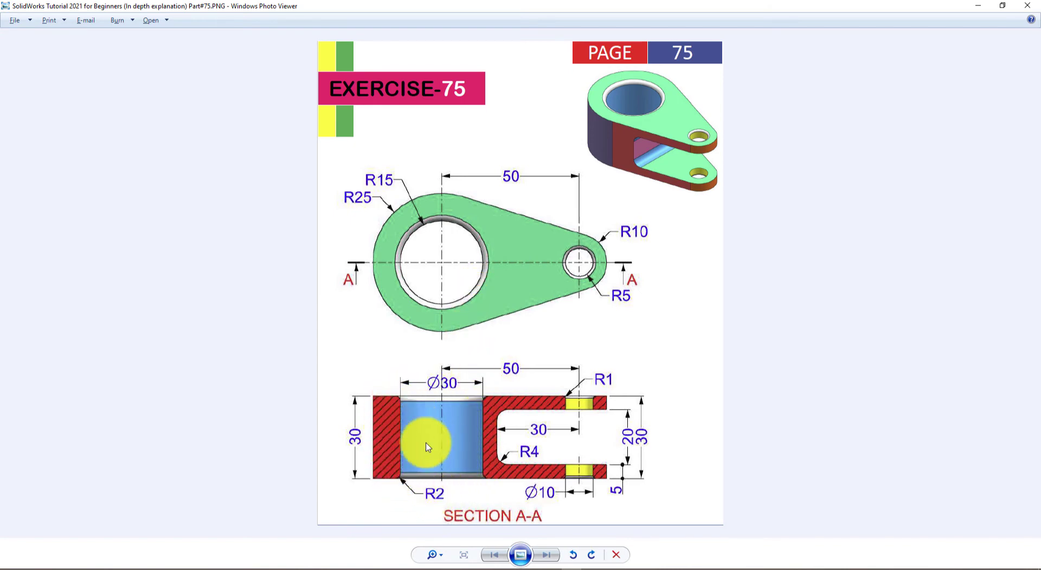
Start a 2 mm fillet on the large hole's top edge.
{"action": "key", "text": "alt+Tab"}
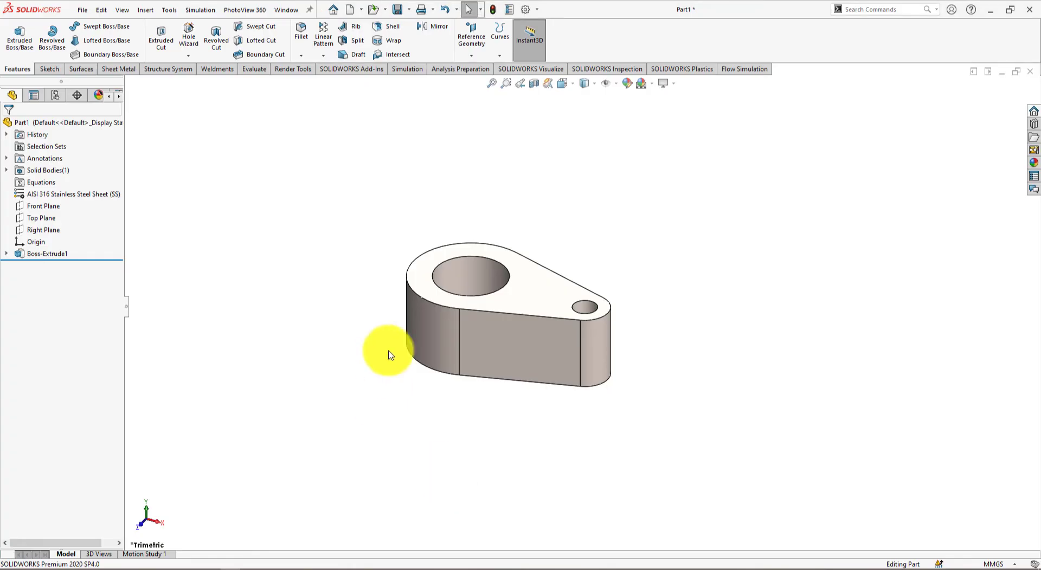
{"action": "left_click", "coordinate": [444, 263]}
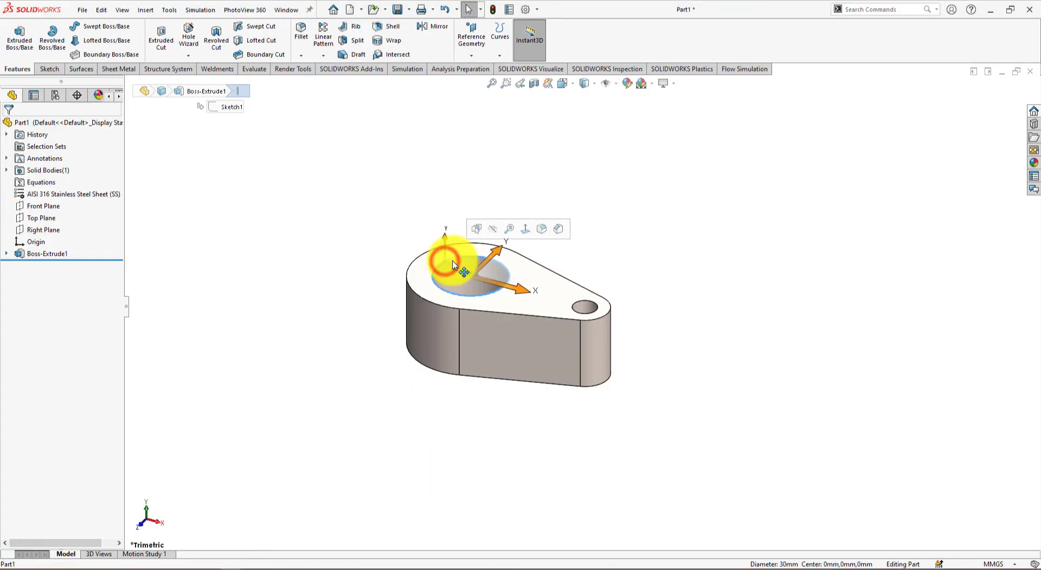
{"action": "left_click", "coordinate": [544, 231]}
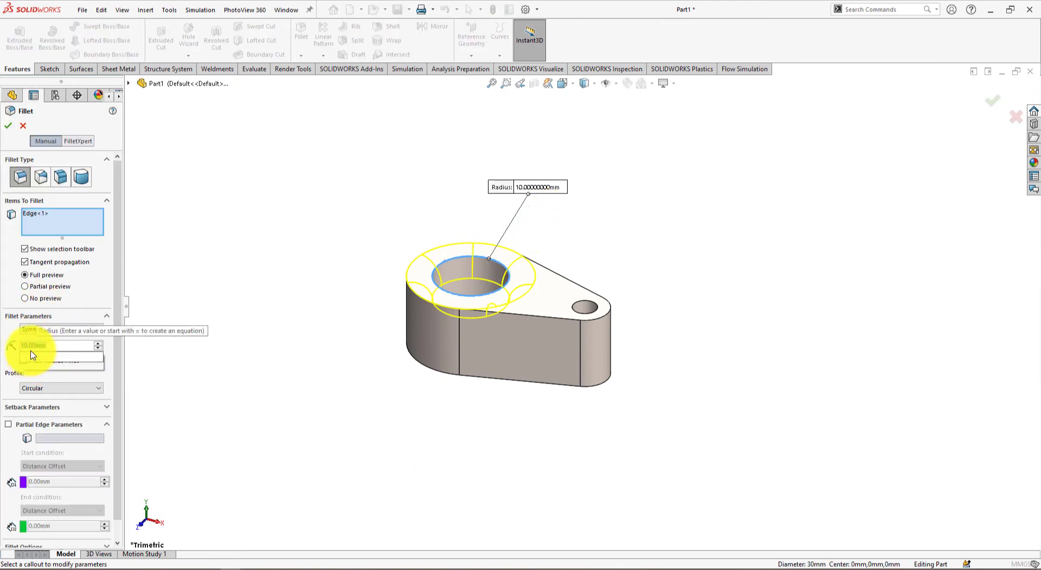
{"action": "type", "text": "2.00000000"}
{"action": "left_click", "coordinate": [78, 319]}
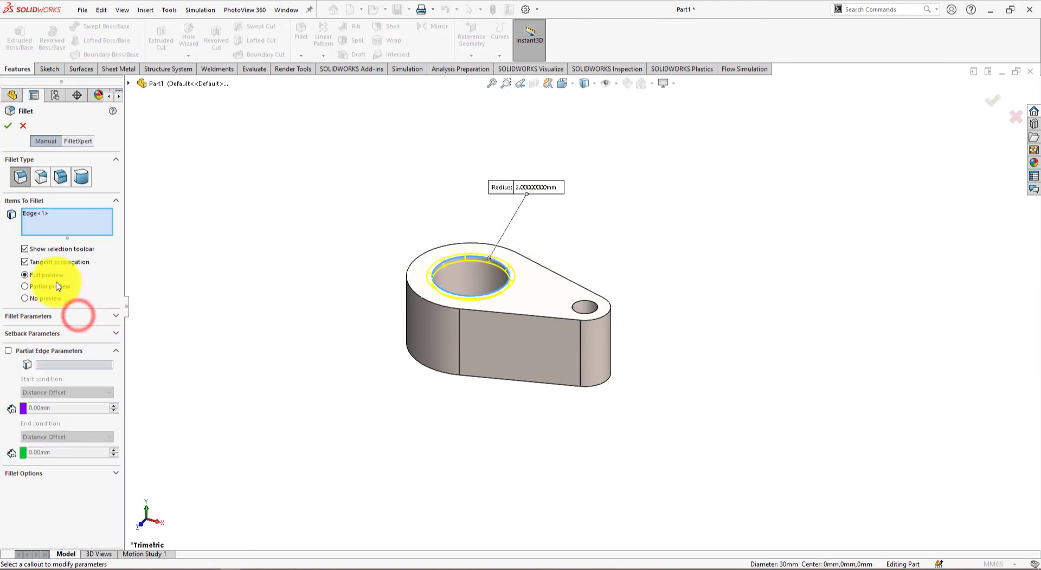
{"action": "left_click", "coordinate": [111, 317]}
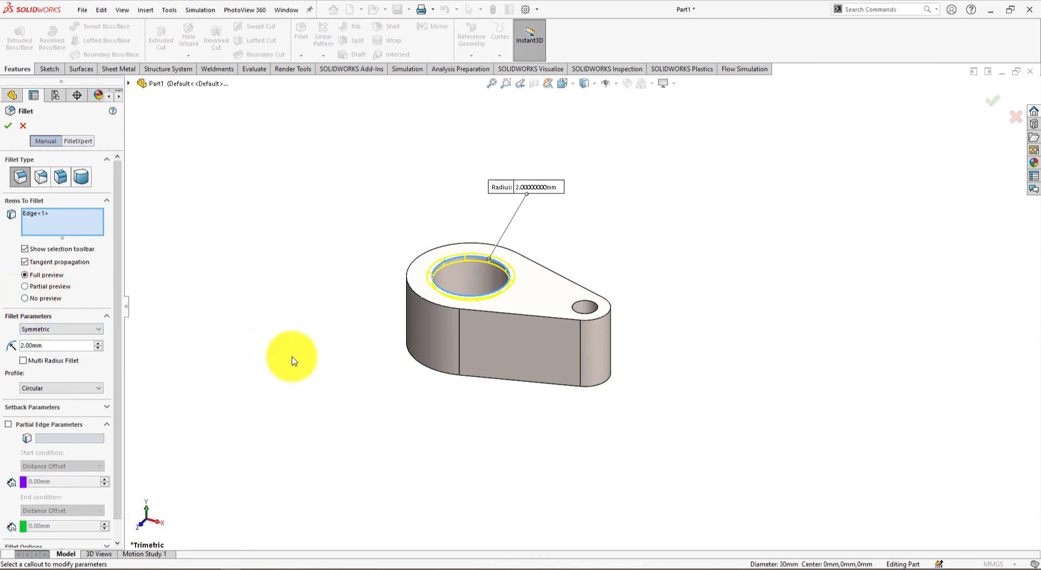
Add the large hole's bottom edge to the fillet and accept Fillet1.
{"action": "mouse_move", "coordinate": [295, 356]}
{"action": "middle_mouse_down"}
{"action": "mouse_move", "coordinate": [309, 330]}
{"action": "mouse_move", "coordinate": [314, 237]}
{"action": "middle_mouse_up"}
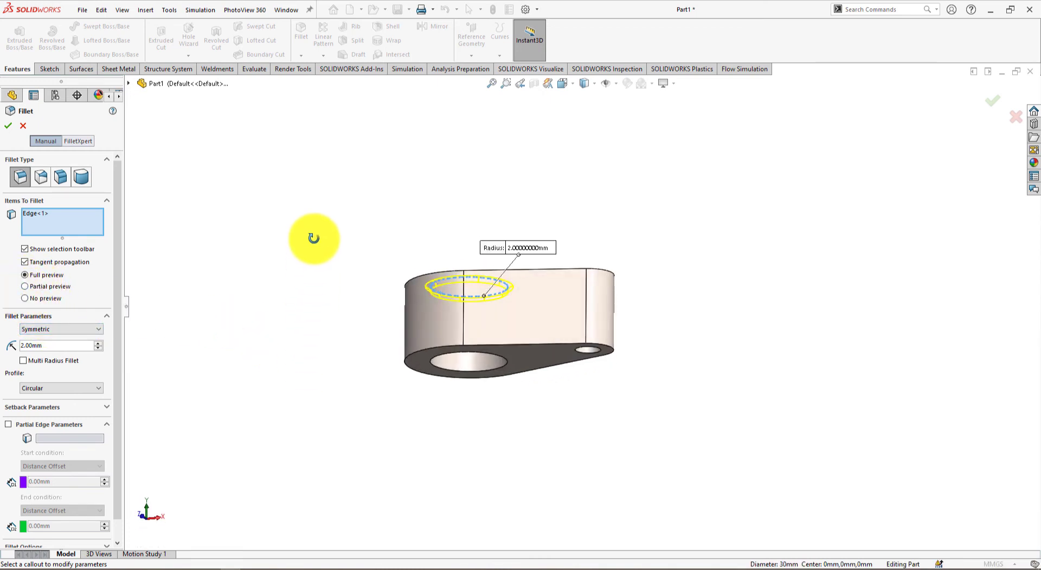
{"action": "left_click", "coordinate": [470, 376]}
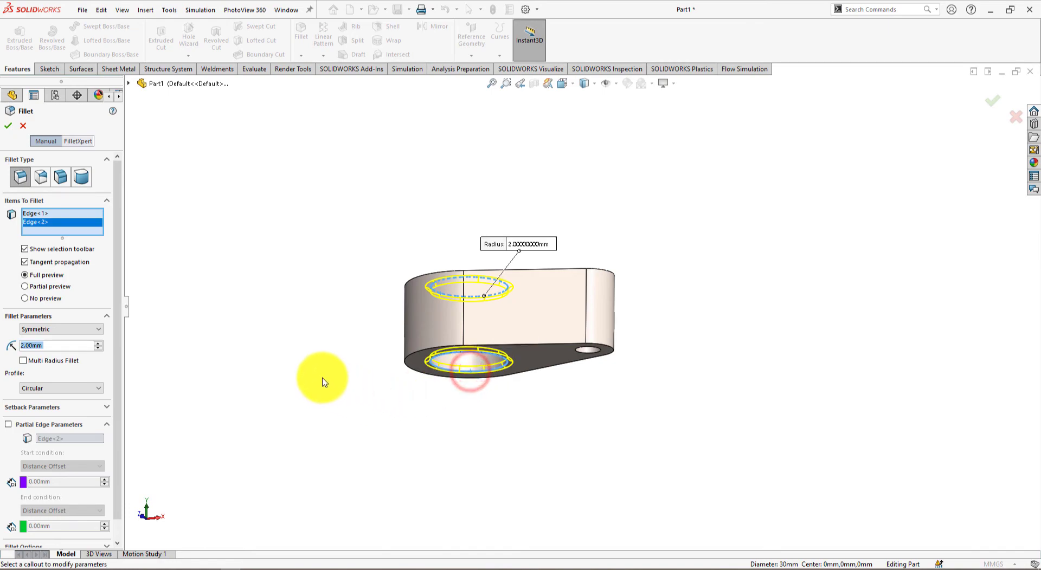
{"action": "mouse_move", "coordinate": [325, 377]}
{"action": "middle_mouse_down"}
{"action": "mouse_move", "coordinate": [341, 350]}
{"action": "mouse_move", "coordinate": [355, 482]}
{"action": "middle_mouse_up"}
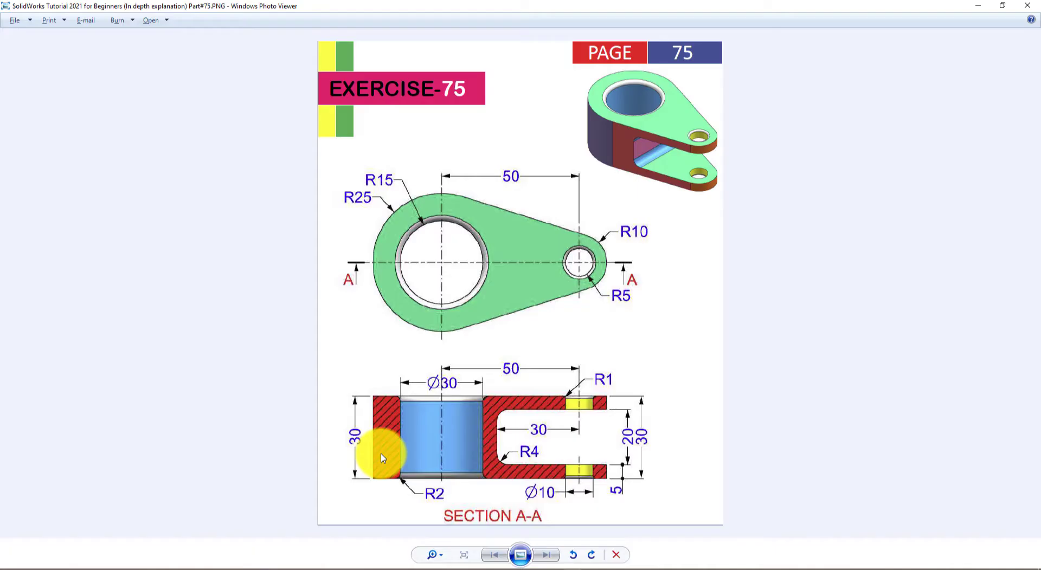
{"action": "key", "text": "alt+Tab"}
{"action": "key", "text": "alt+Tab"}
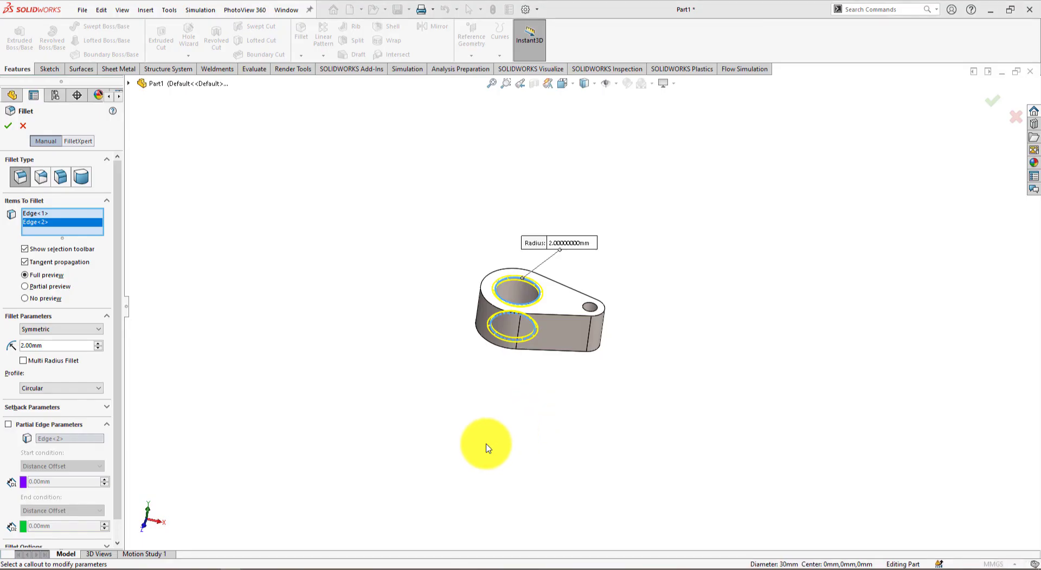
{"action": "key", "text": "alt+Tab"}
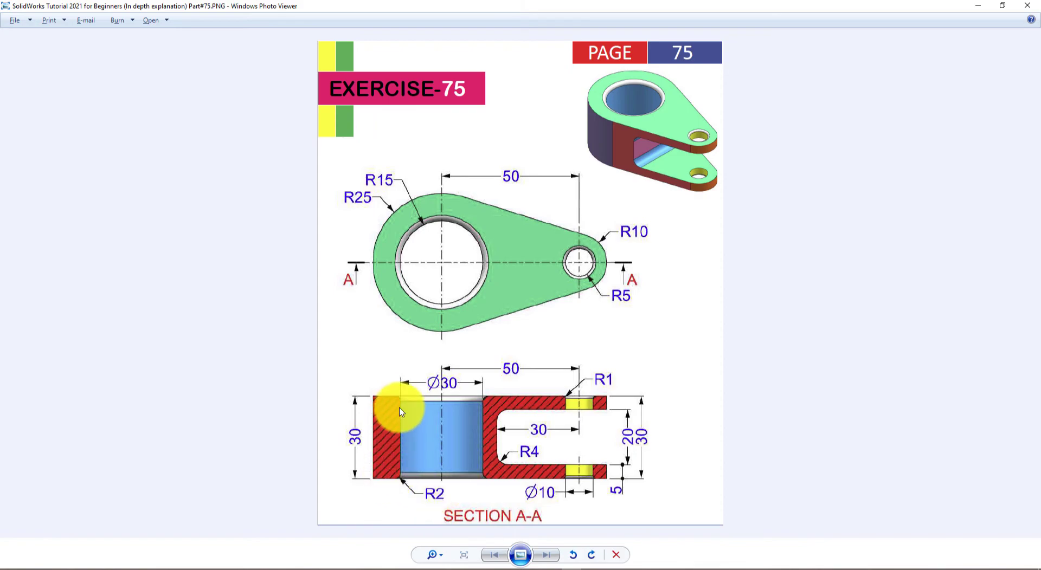
{"action": "key", "text": "alt+Tab"}
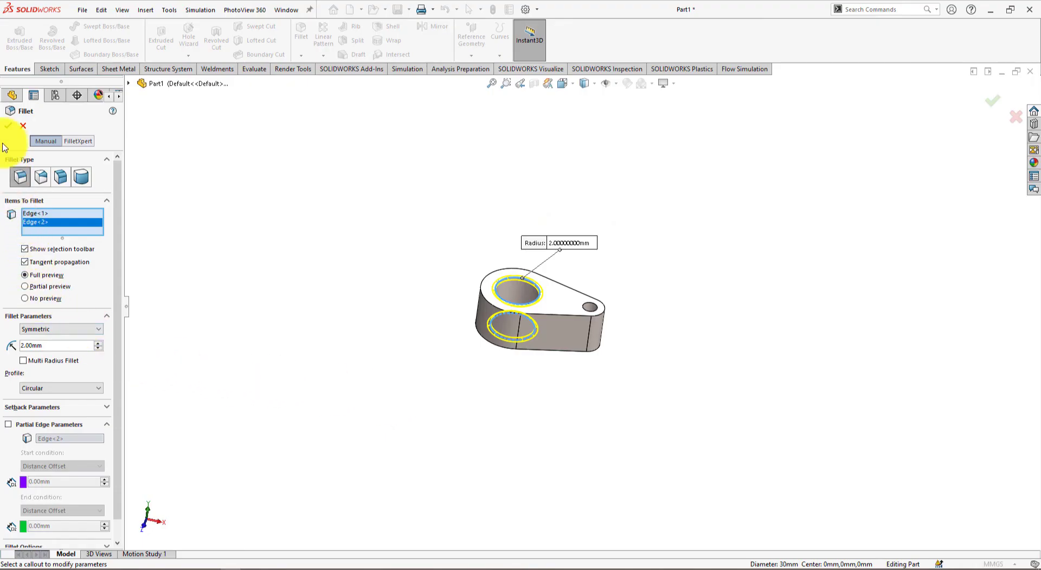
{"action": "left_click", "coordinate": [7, 126]}
{"action": "middle_click_drag", "start_coordinate": [367, 362], "coordinate": [415, 407]}
{"action": "key", "text": "alt+Tab"}
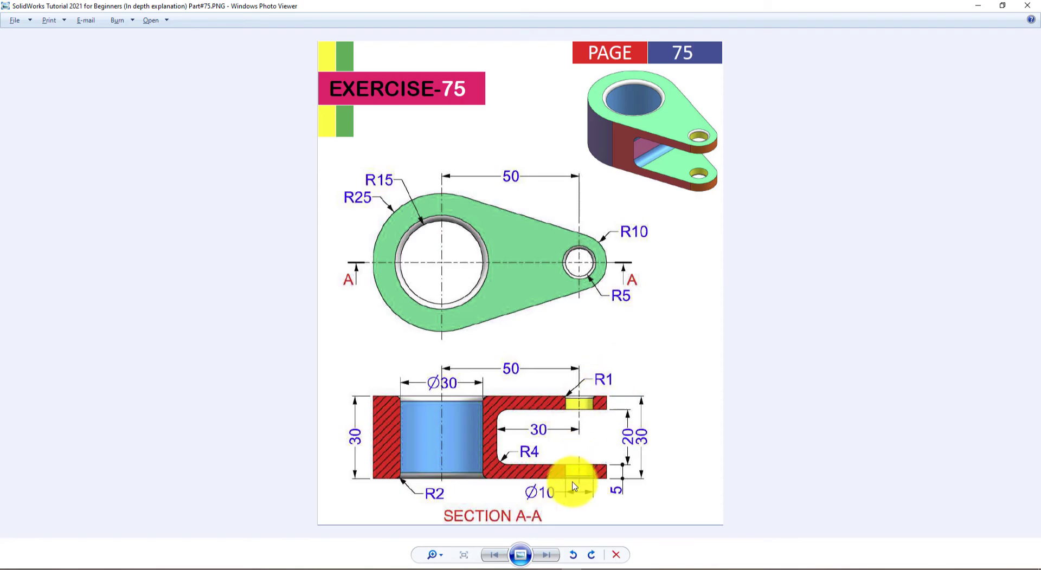
{"action": "key", "text": "alt+Tab"}
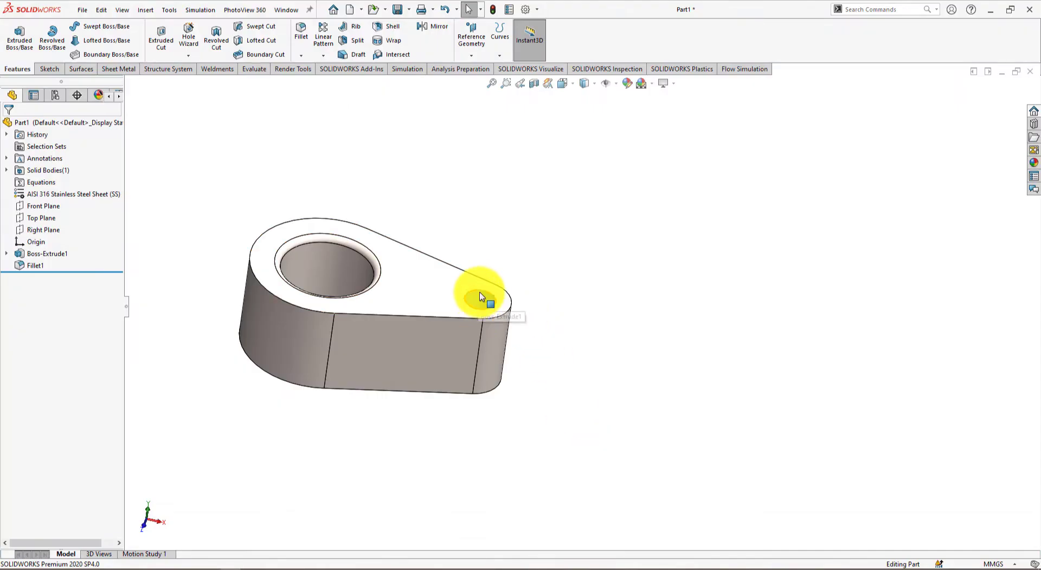
Set up a 1 mm fillet on the small Ø10 hole's top and bottom edges.
{"action": "left_click", "coordinate": [480, 297]}
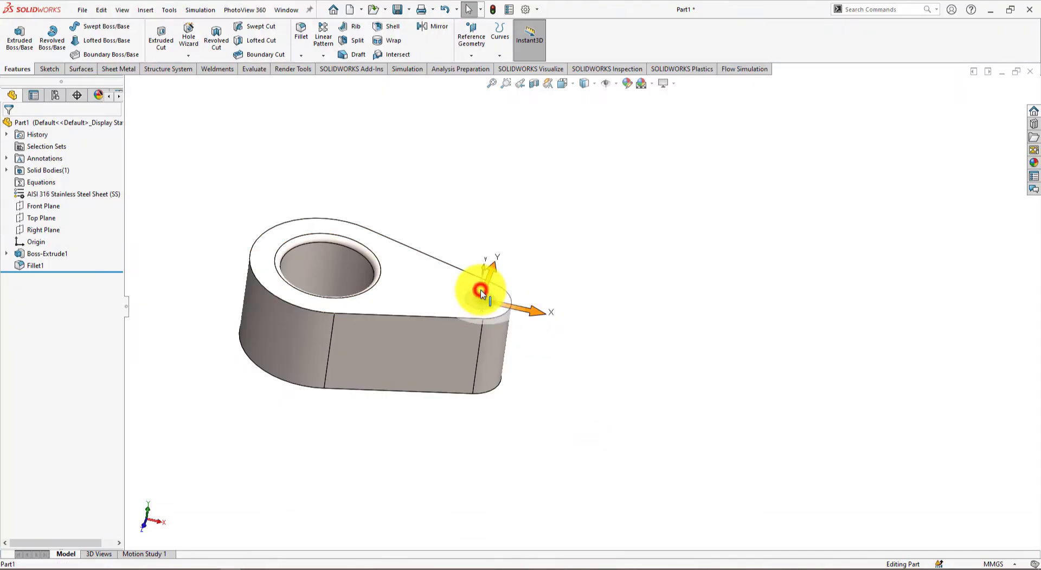
{"action": "left_click", "coordinate": [580, 264]}
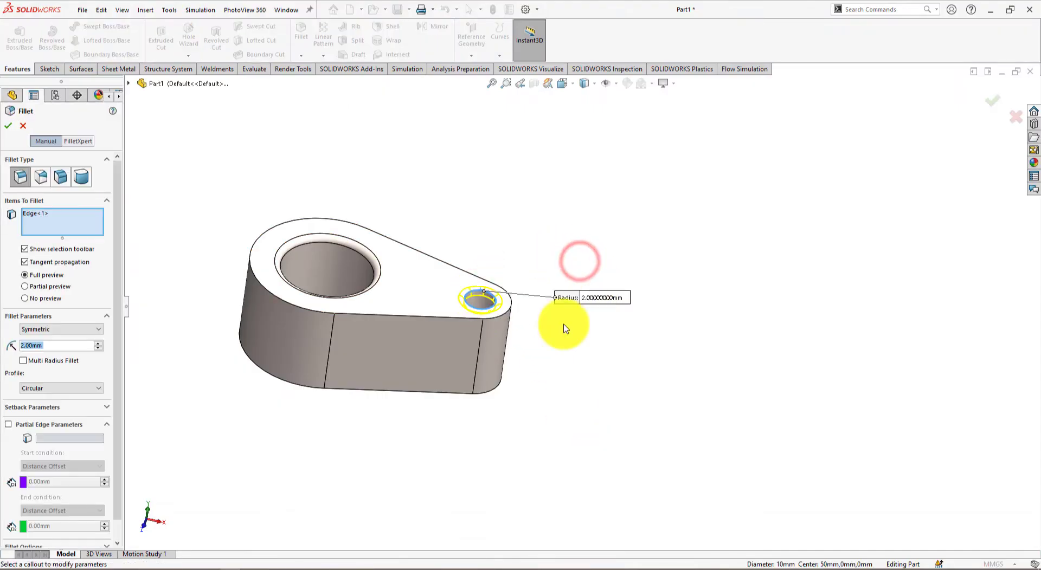
{"action": "left_click", "coordinate": [49, 347]}
{"action": "type", "text": "10"}
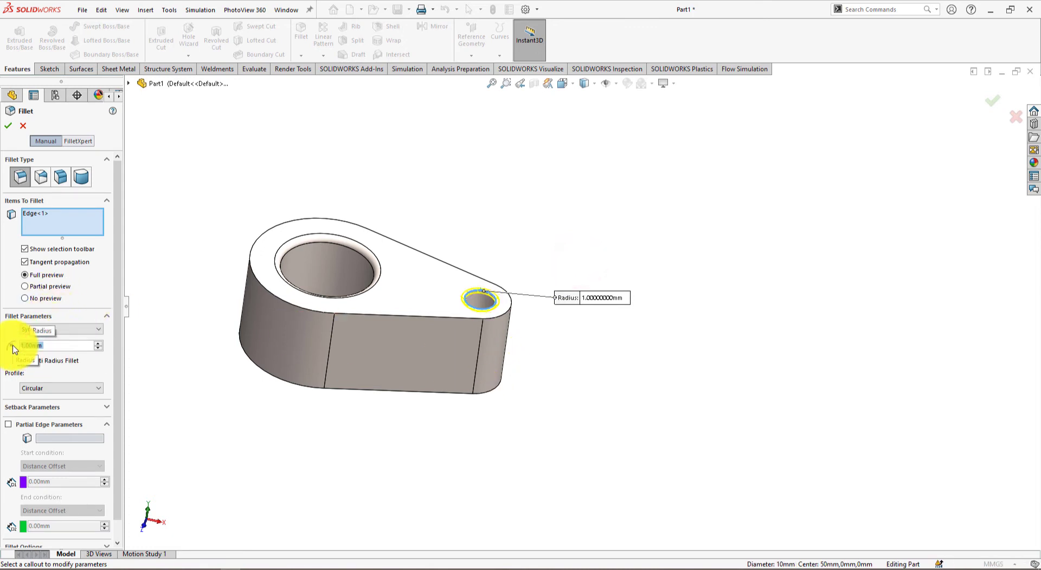
{"action": "mouse_move", "coordinate": [535, 411]}
{"action": "middle_mouse_down"}
{"action": "mouse_move", "coordinate": [564, 239]}
{"action": "mouse_move", "coordinate": [439, 410]}
{"action": "middle_mouse_up"}
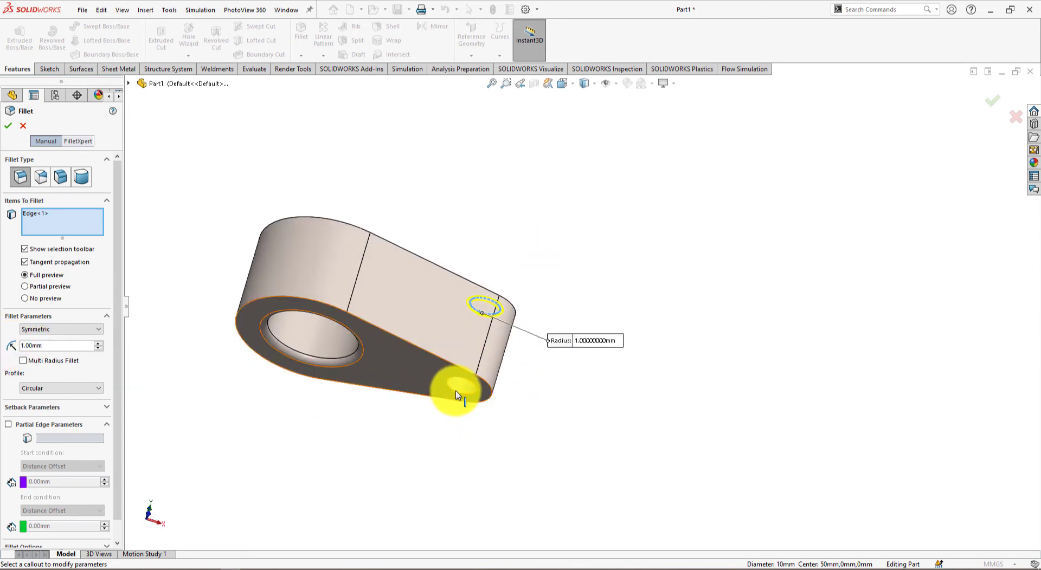
{"action": "left_click", "coordinate": [456, 396]}
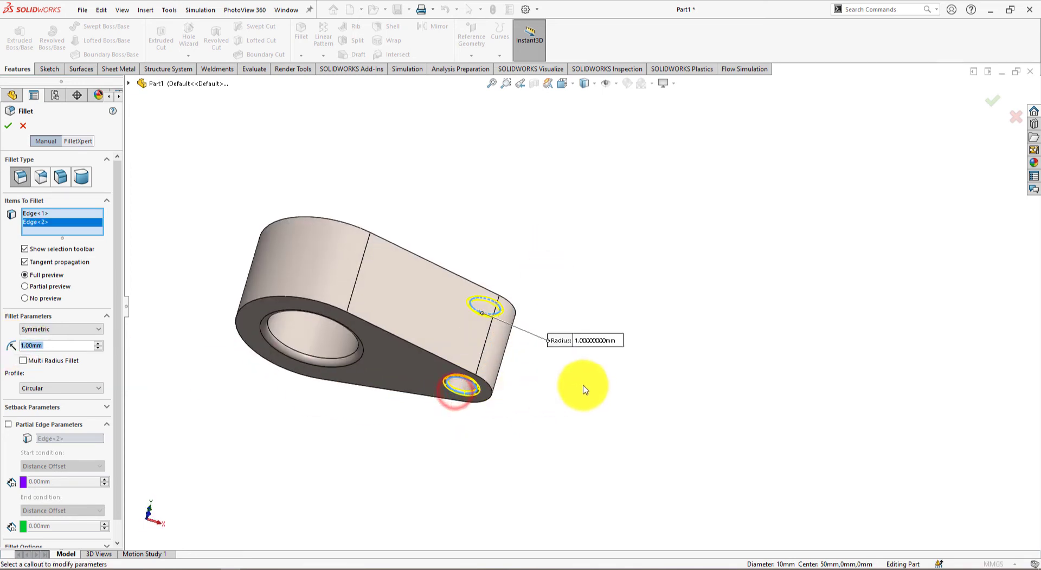
{"action": "mouse_move", "coordinate": [589, 388]}
{"action": "middle_mouse_down"}
{"action": "mouse_move", "coordinate": [593, 249]}
{"action": "mouse_move", "coordinate": [554, 292]}
{"action": "mouse_move", "coordinate": [441, 230]}
{"action": "mouse_move", "coordinate": [546, 288]}
{"action": "middle_mouse_up"}
{"action": "key", "text": "alt+Tab"}
{"action": "key", "text": "alt+Tab"}
Confirm Fillet2, show the isometric view, and recheck the drawing's Section A-A.
{"action": "left_click", "coordinate": [8, 129]}
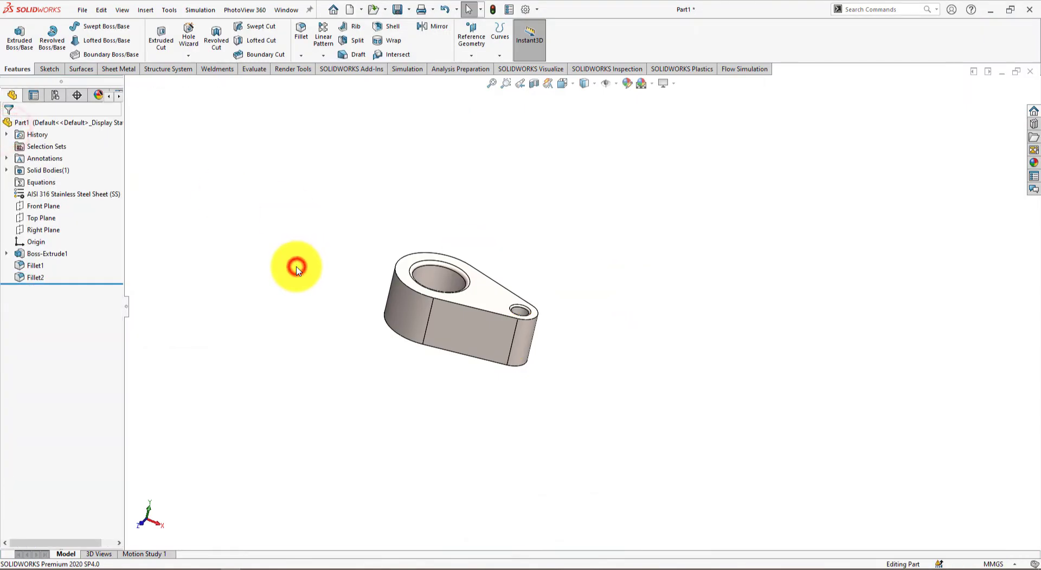
{"action": "key", "text": "space"}
{"action": "left_click", "coordinate": [919, 431]}
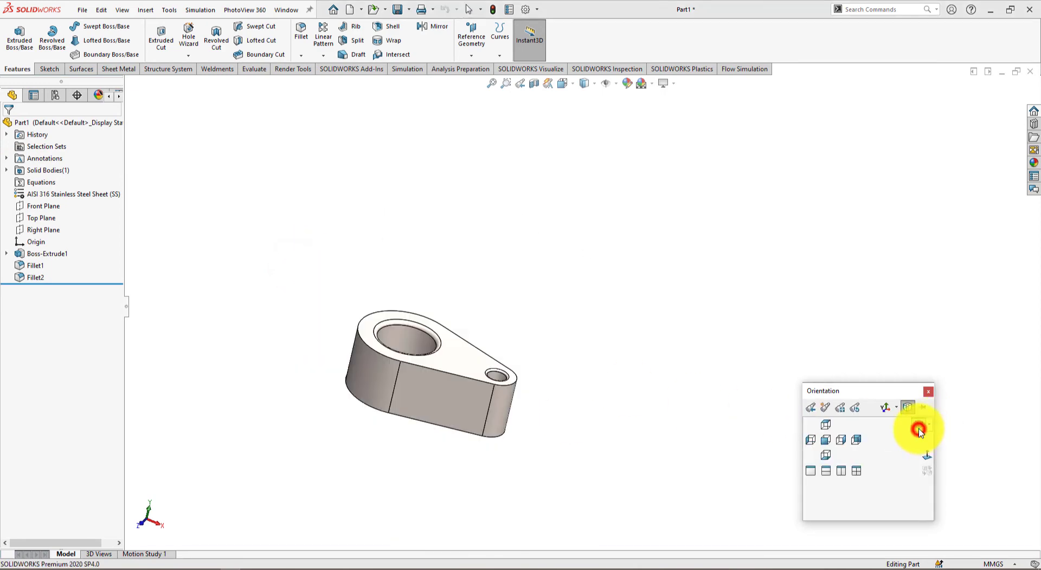
{"action": "left_click", "coordinate": [658, 531]}
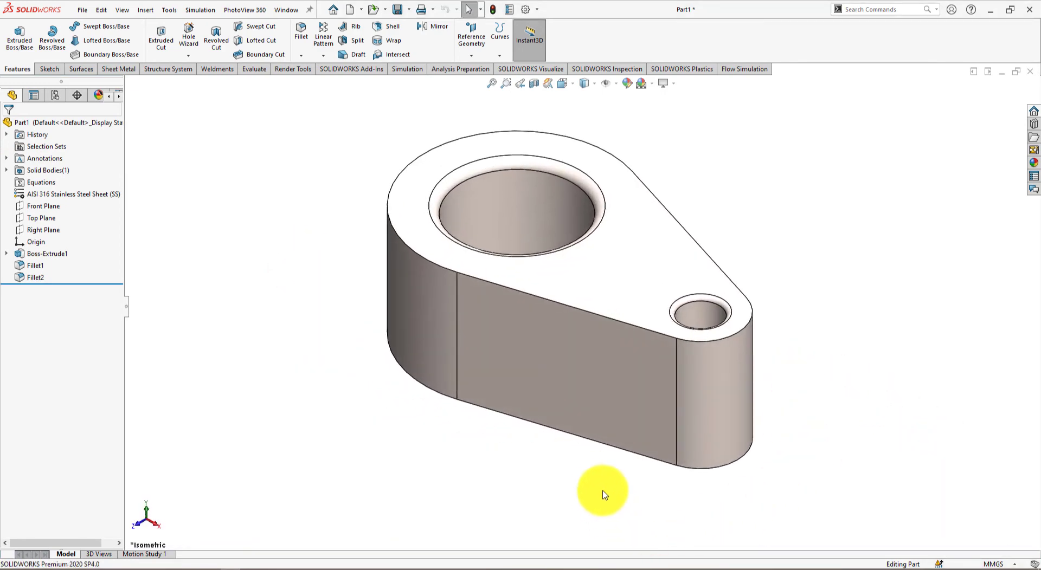
{"action": "key", "text": "alt+Tab"}
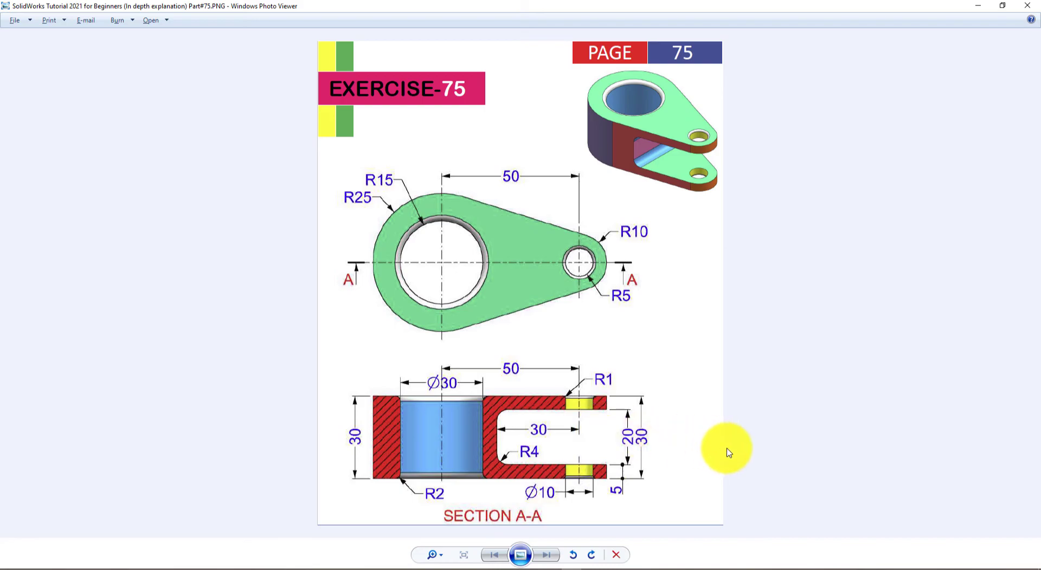
{"action": "key", "text": "alt+Tab"}
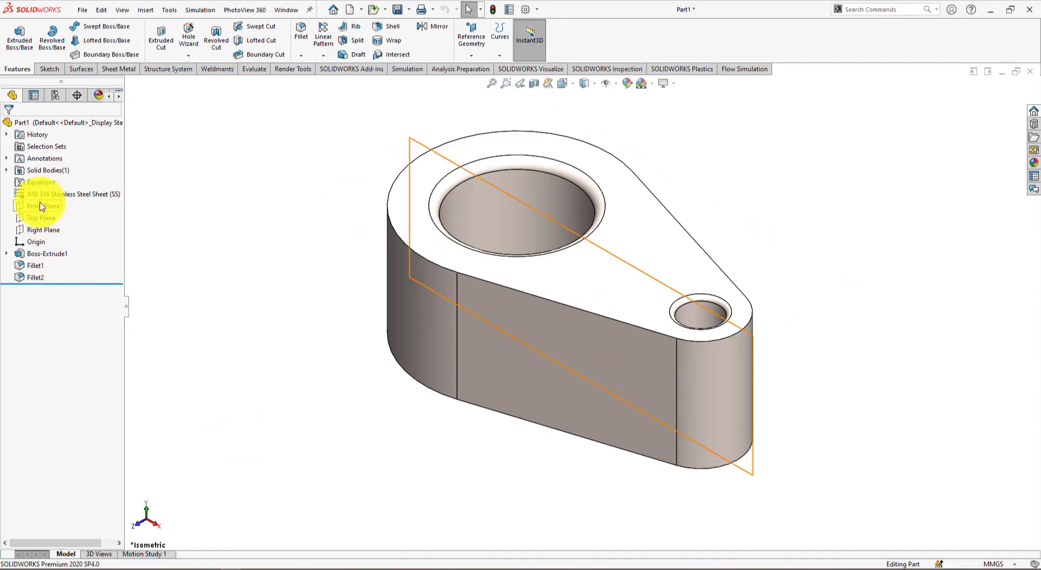
Start a new sketch on the Front Plane.
{"action": "left_click", "coordinate": [40, 205]}
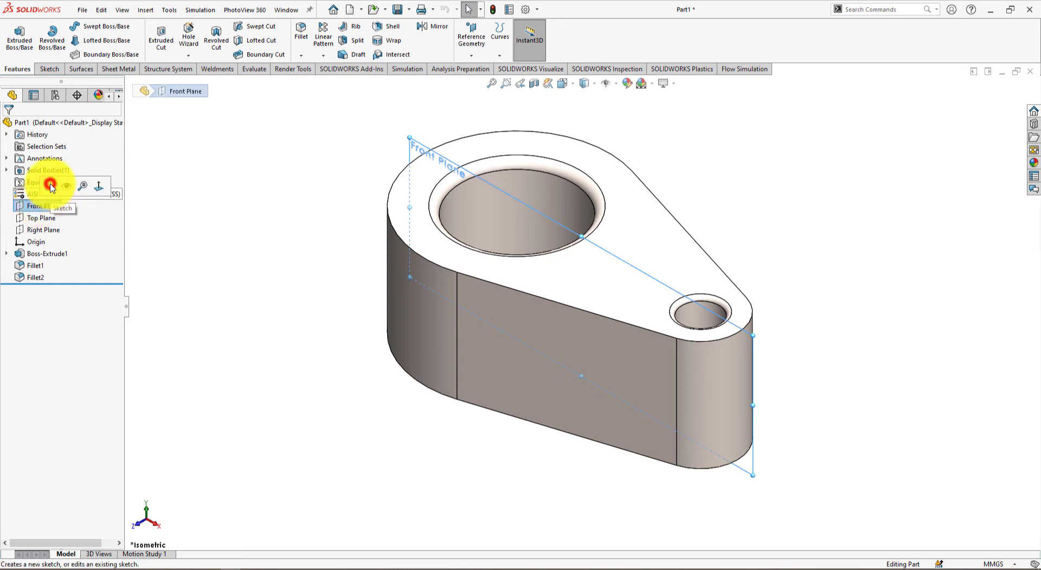
{"action": "left_click", "coordinate": [51, 186]}
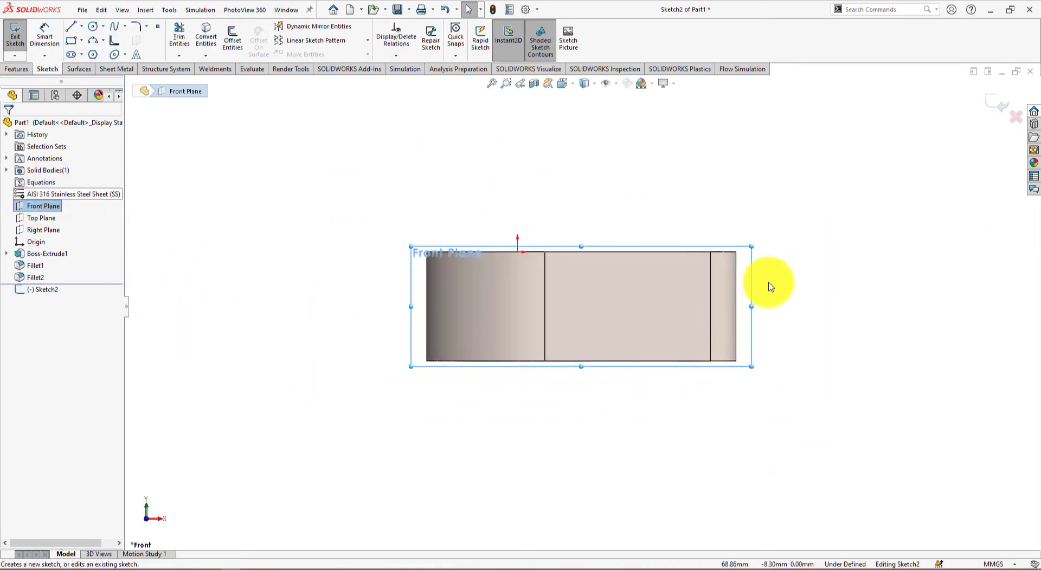
{"action": "scroll", "coordinate": [769, 287], "scroll_direction": "down", "scroll_amount": 3}
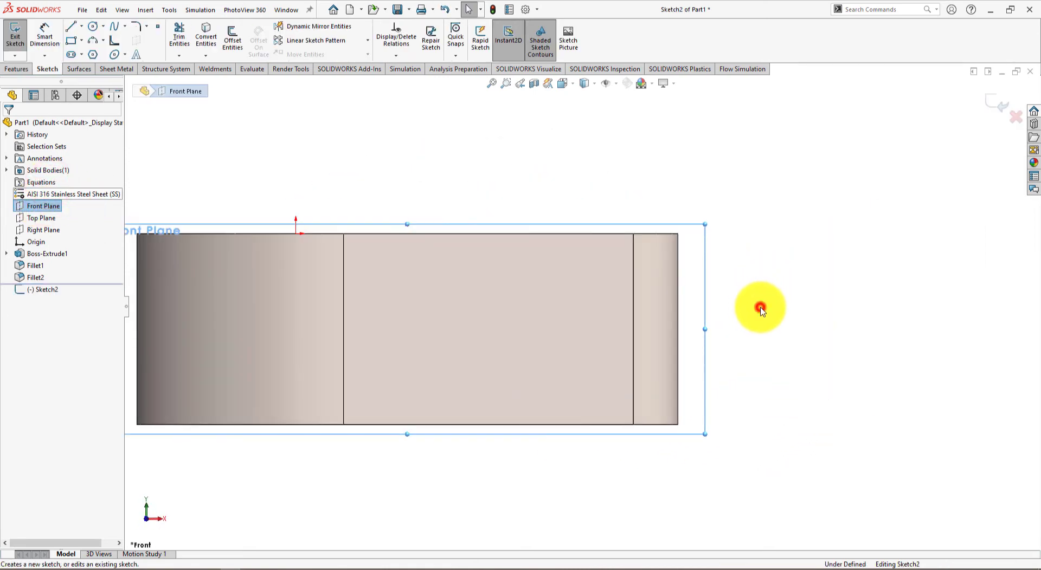
{"action": "left_click", "coordinate": [761, 309]}
Draw a corner rectangle over the part's narrow end, ending at its right edge.
{"action": "left_click", "coordinate": [69, 42]}
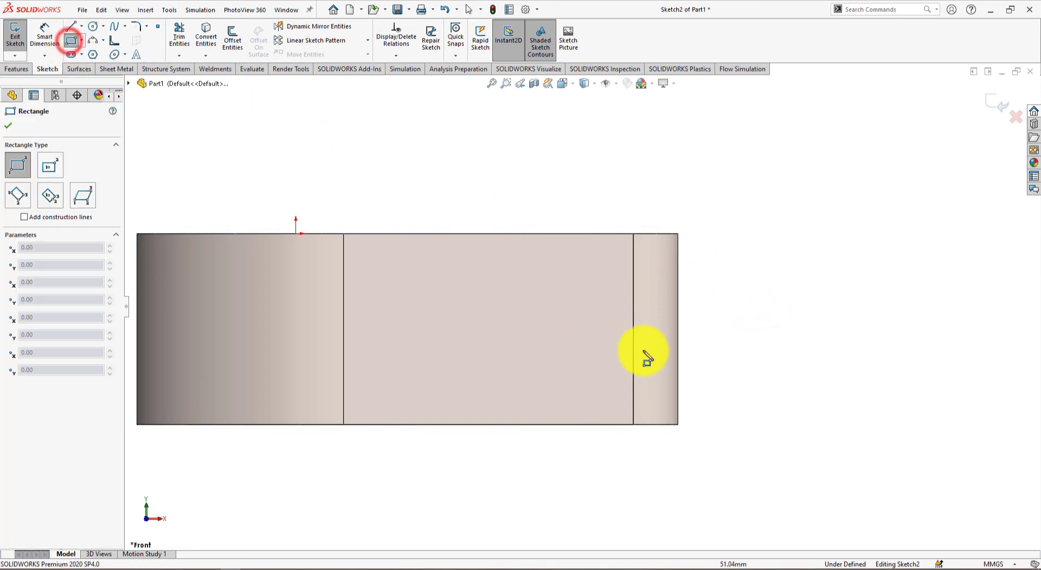
{"action": "left_click", "coordinate": [496, 272]}
{"action": "left_click", "coordinate": [678, 385]}
{"action": "right_click", "coordinate": [740, 342]}
{"action": "left_click", "coordinate": [765, 347]}
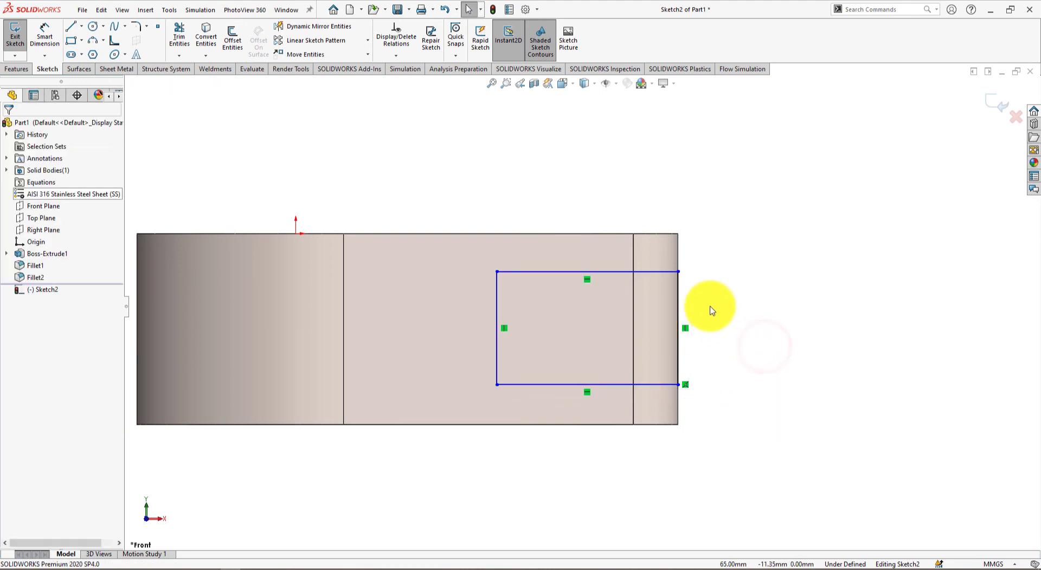
{"action": "scroll", "coordinate": [709, 304], "scroll_direction": "down", "scroll_amount": 1}
{"action": "scroll", "coordinate": [651, 352], "scroll_direction": "down", "scroll_amount": 1}
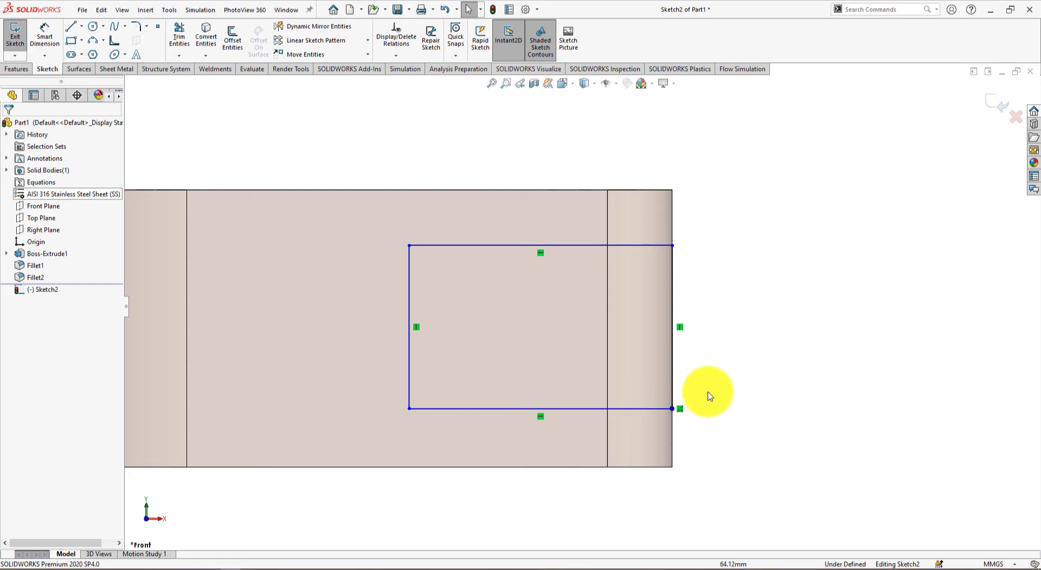
{"action": "key", "text": "alt+Tab"}
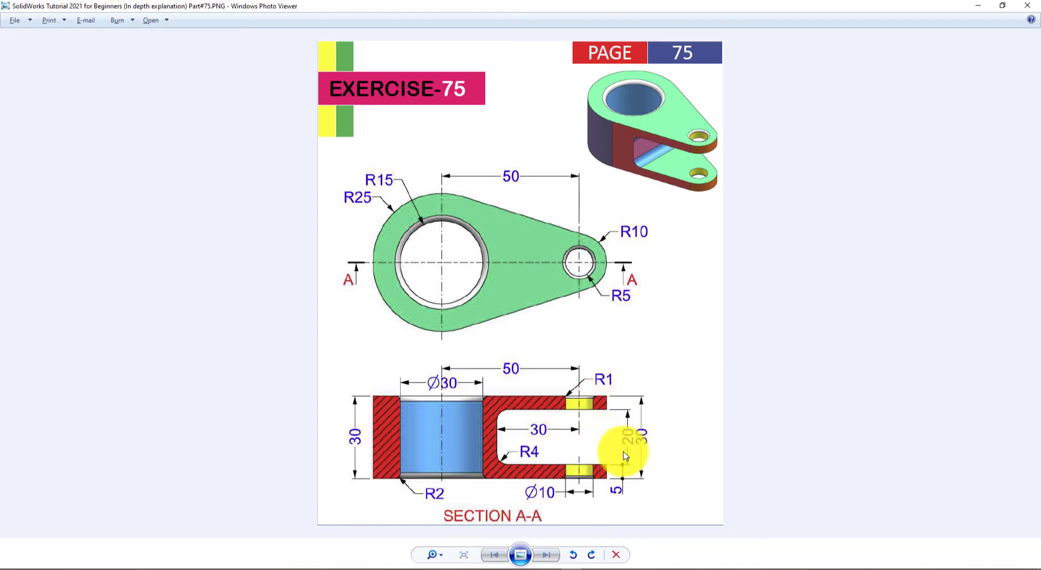
Dimension the rectangle's right side to a 20 mm height.
{"action": "key", "text": "alt+Tab"}
{"action": "left_click", "coordinate": [45, 34]}
{"action": "left_click", "coordinate": [673, 369]}
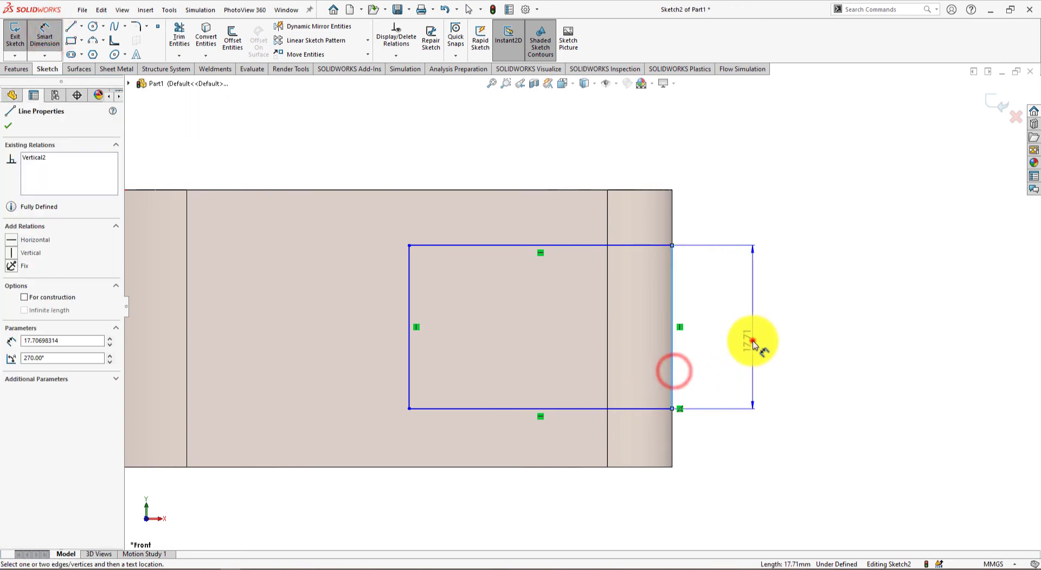
{"action": "left_click", "coordinate": [752, 344]}
{"action": "type", "text": "20"}
{"action": "key", "text": "Return"}
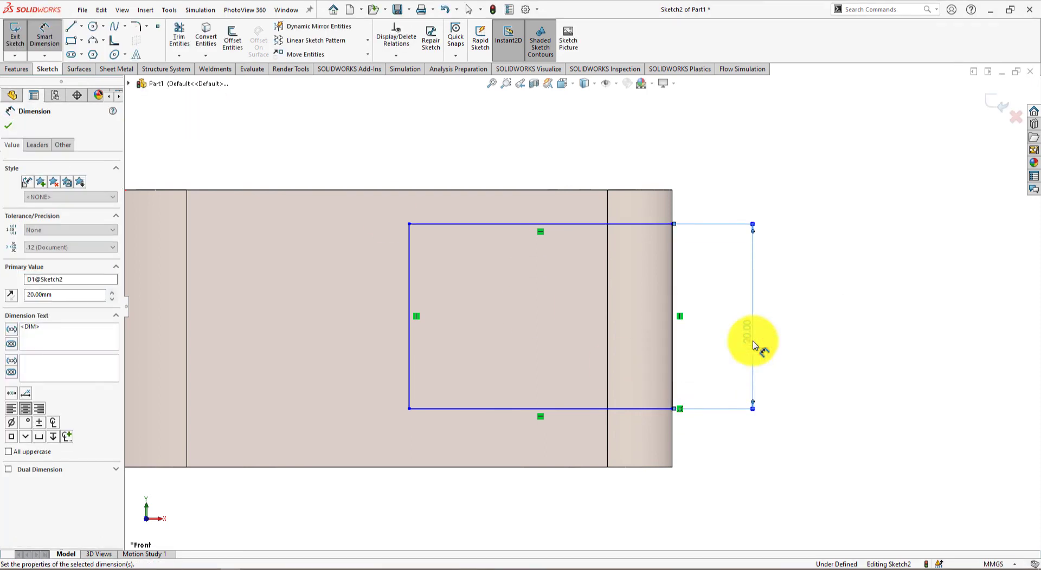
Place the rectangle's bottom line 5 mm above the part's bottom edge.
{"action": "key", "text": "alt+Tab"}
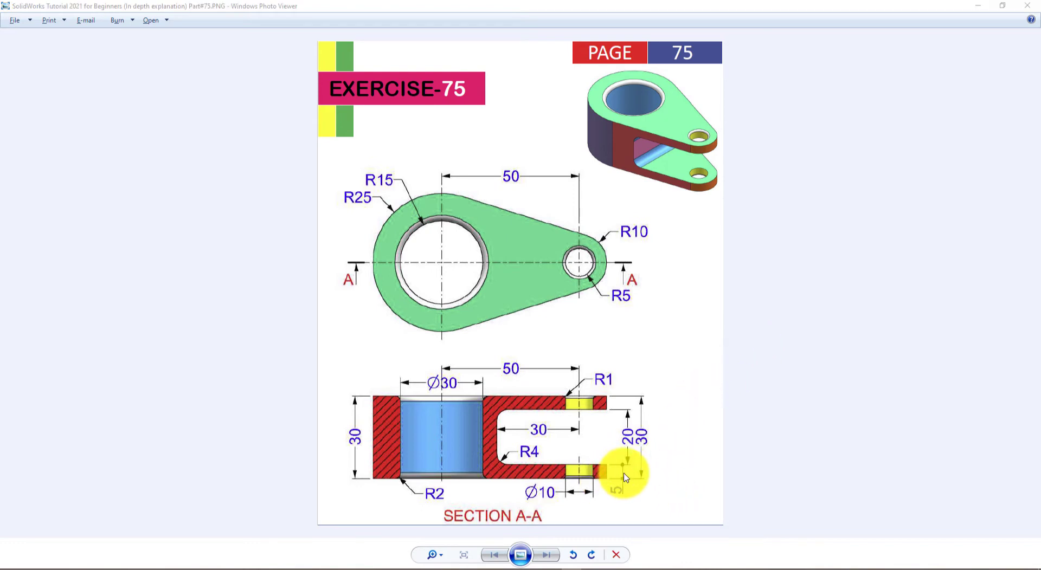
{"action": "key", "text": "alt+Tab"}
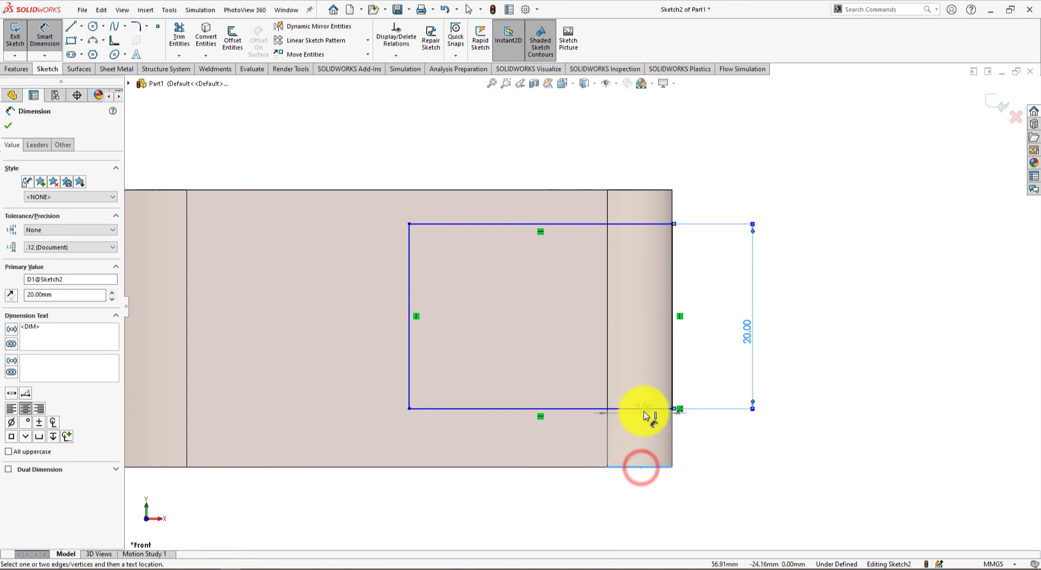
{"action": "left_click", "coordinate": [645, 408]}
{"action": "left_click", "coordinate": [732, 447]}
{"action": "type", "text": "5"}
{"action": "key", "text": "Return"}
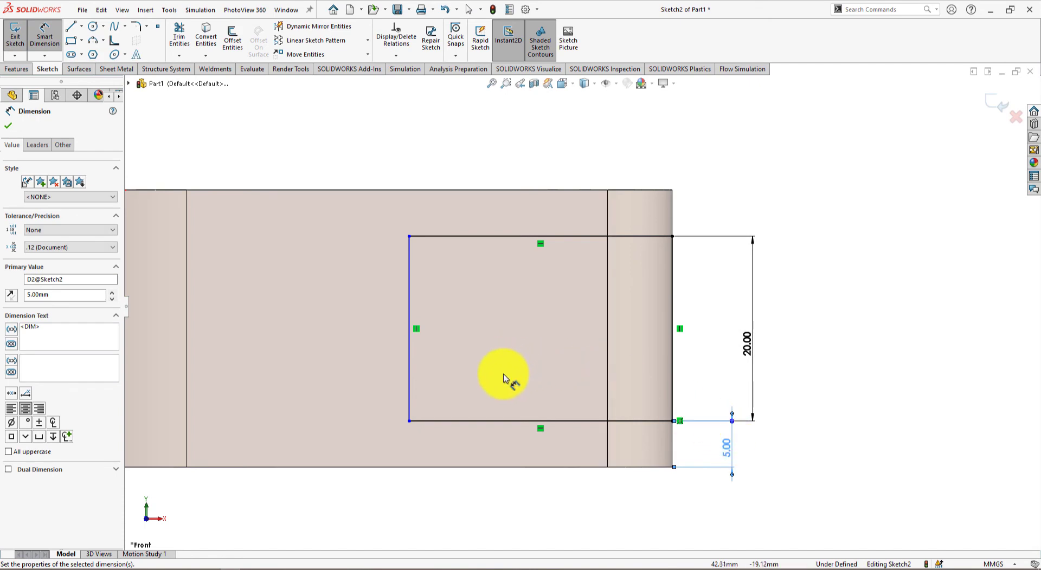
{"action": "key", "text": "alt+Tab"}
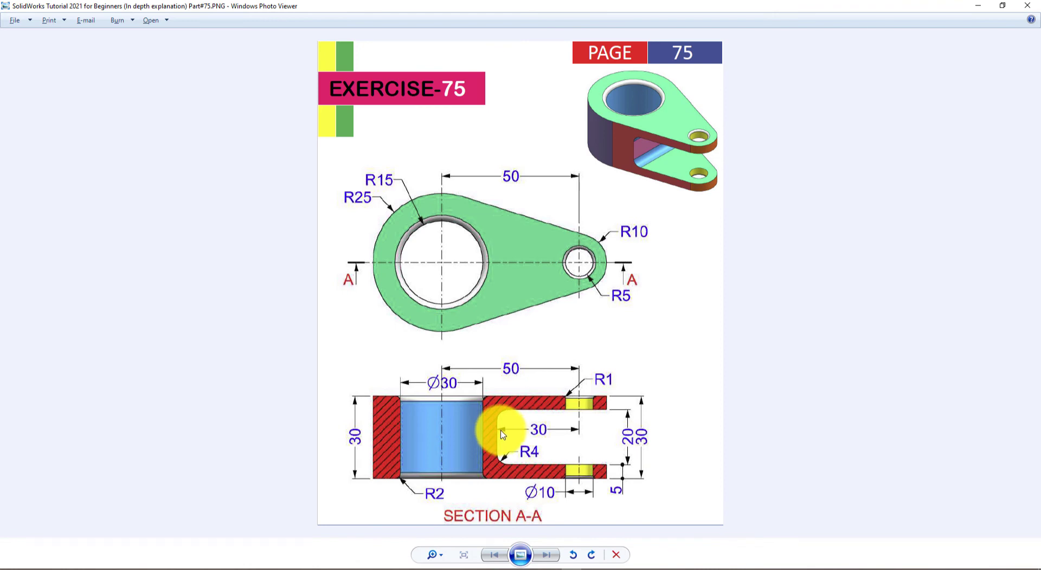
{"action": "key", "text": "alt+Tab"}
Orbit the part to a side-on view and open the reference-geometry visibility options.
{"action": "mouse_move", "coordinate": [716, 279]}
{"action": "middle_mouse_down"}
{"action": "mouse_move", "coordinate": [715, 333]}
{"action": "mouse_move", "coordinate": [690, 341]}
{"action": "mouse_move", "coordinate": [609, 193]}
{"action": "middle_mouse_up"}
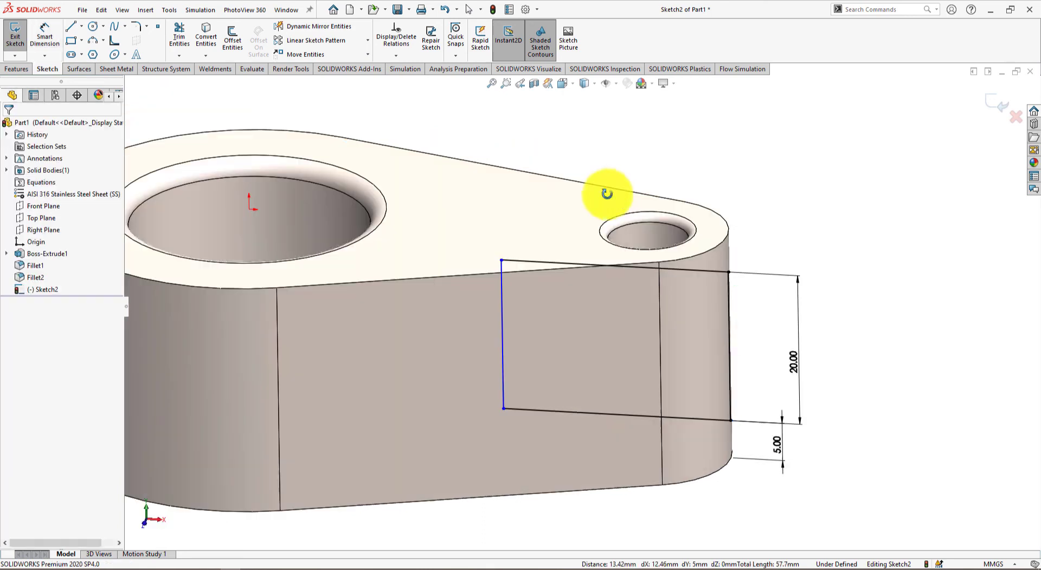
{"action": "left_click", "coordinate": [616, 83]}
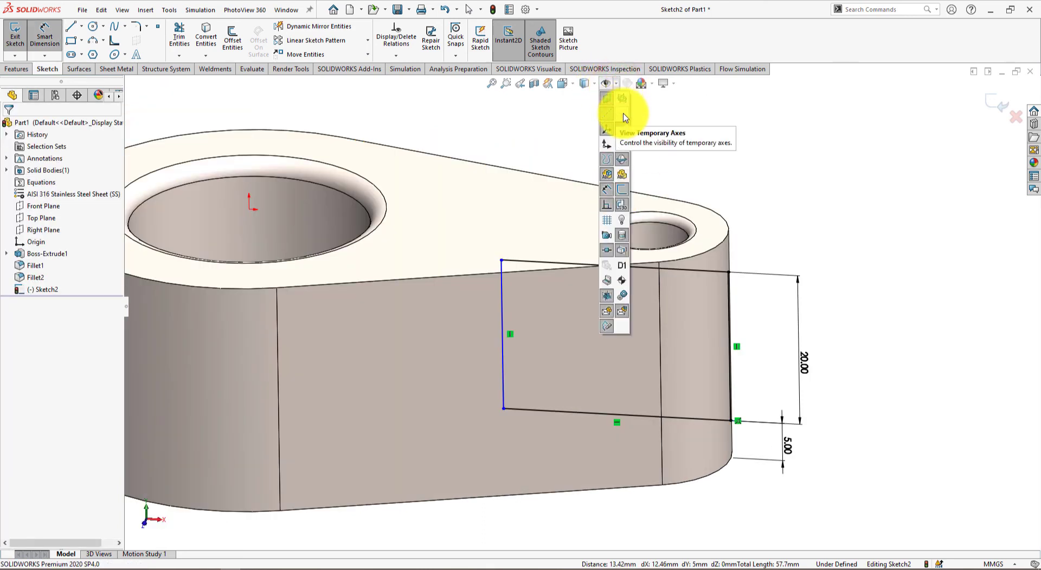
{"action": "mouse_move", "coordinate": [813, 191]}
{"action": "middle_mouse_down"}
{"action": "mouse_move", "coordinate": [797, 129]}
{"action": "mouse_move", "coordinate": [809, 165]}
{"action": "mouse_move", "coordinate": [800, 165]}
{"action": "middle_mouse_up"}
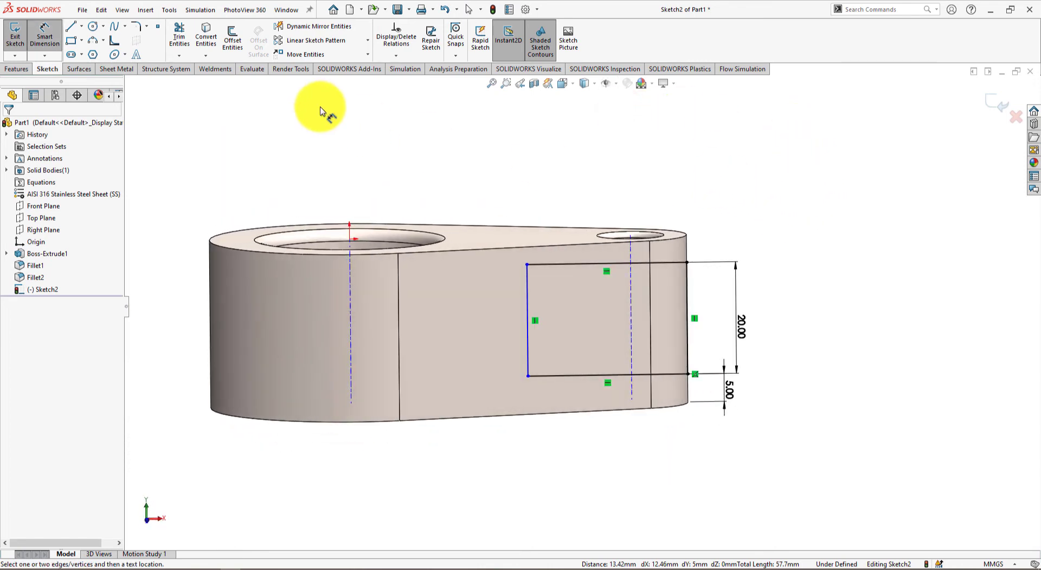
{"action": "key", "text": "alt+Tab"}
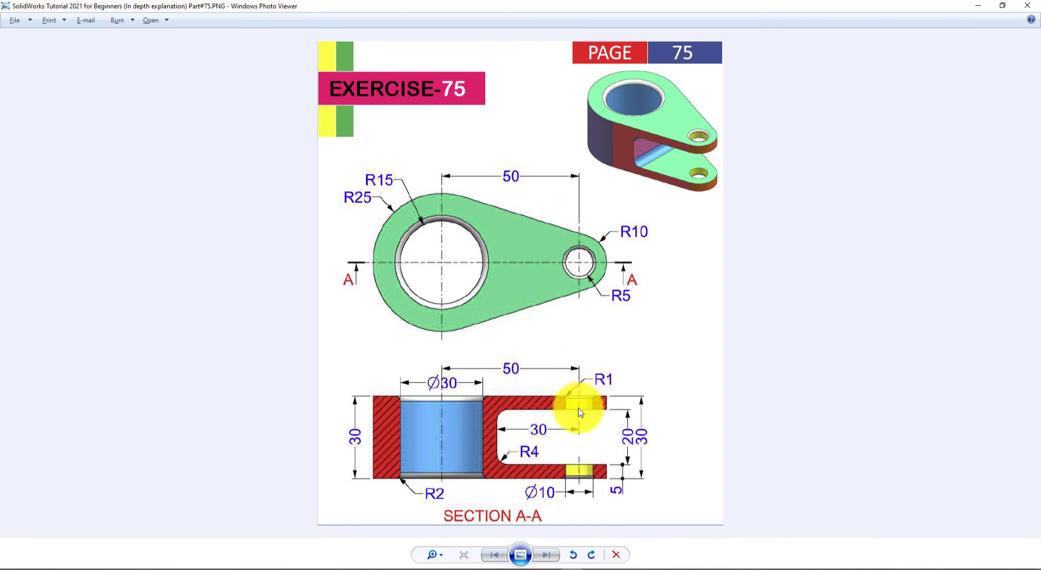
{"action": "key", "text": "alt+Tab"}
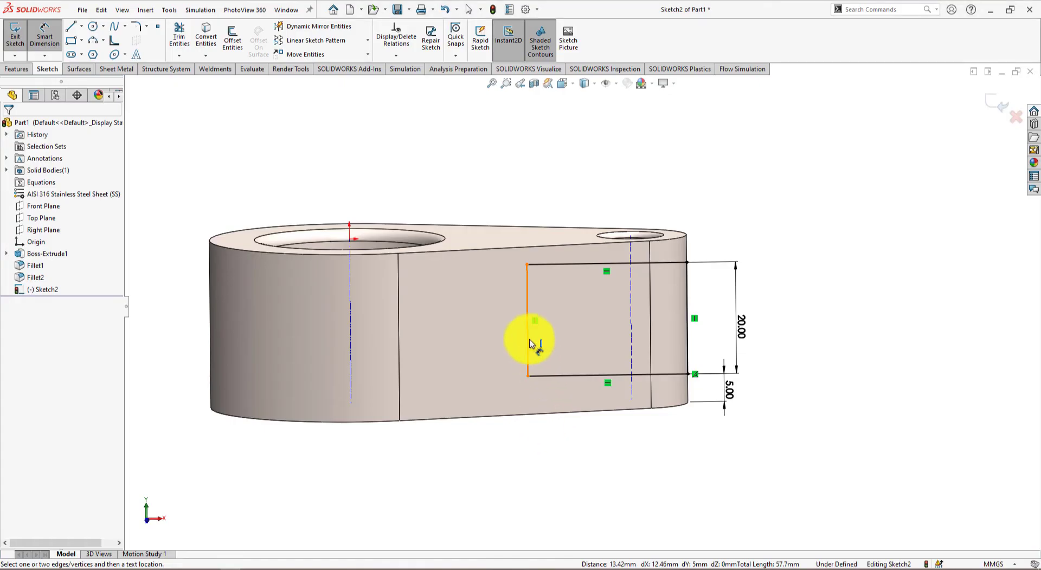
Dimension the rectangle's left side 30 mm from the small hole's axis, fully defining the sketch.
{"action": "left_click", "coordinate": [529, 344]}
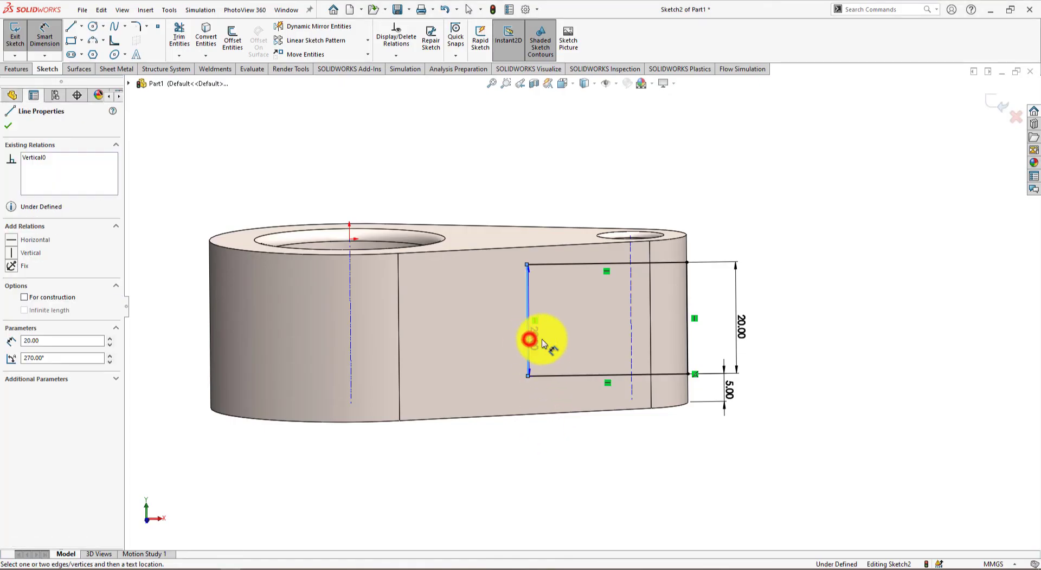
{"action": "left_click", "coordinate": [631, 335]}
{"action": "left_click", "coordinate": [590, 321]}
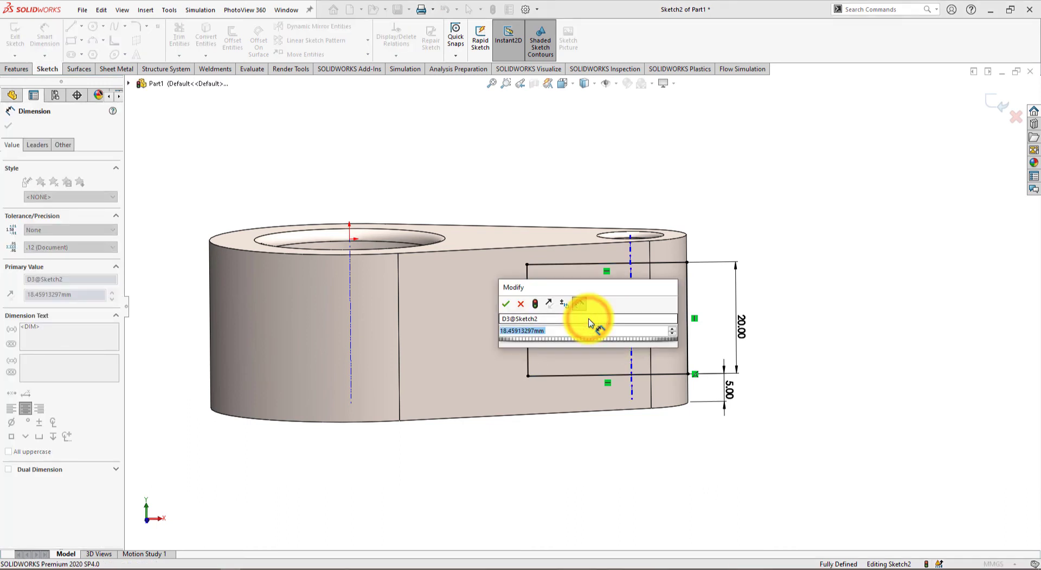
{"action": "key", "text": "alt+Tab"}
{"action": "key", "text": "alt+Tab"}
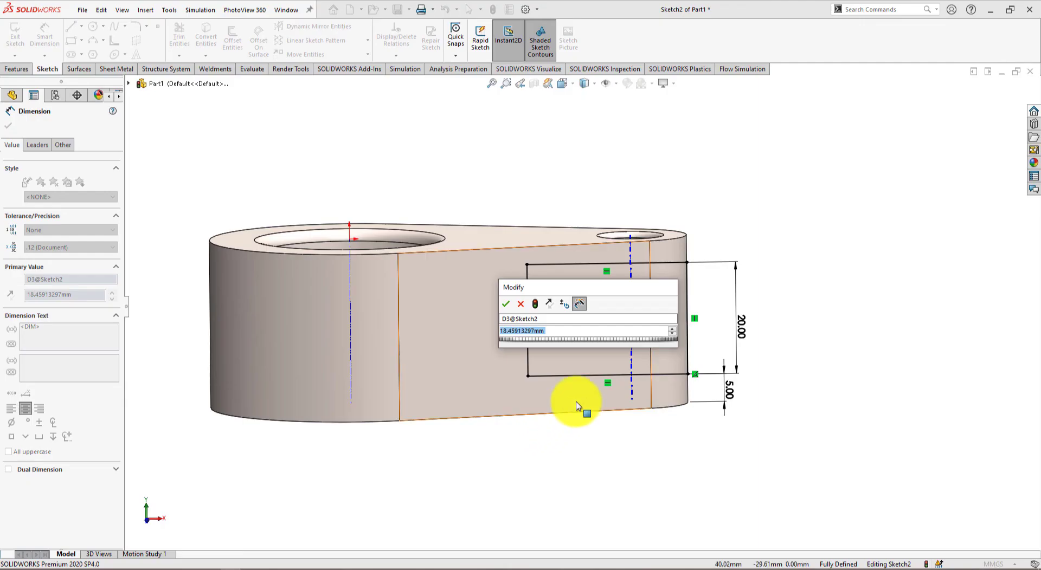
{"action": "type", "text": "0"}
{"action": "key", "text": "Return"}
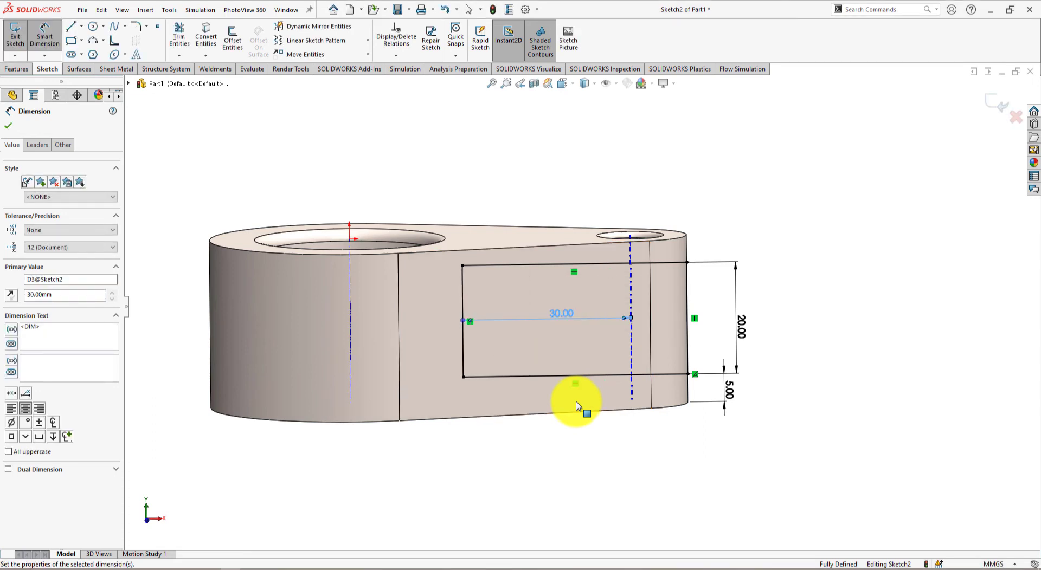
{"action": "scroll", "coordinate": [564, 432], "scroll_direction": "up", "scroll_amount": 2}
{"action": "left_click", "coordinate": [564, 439]}
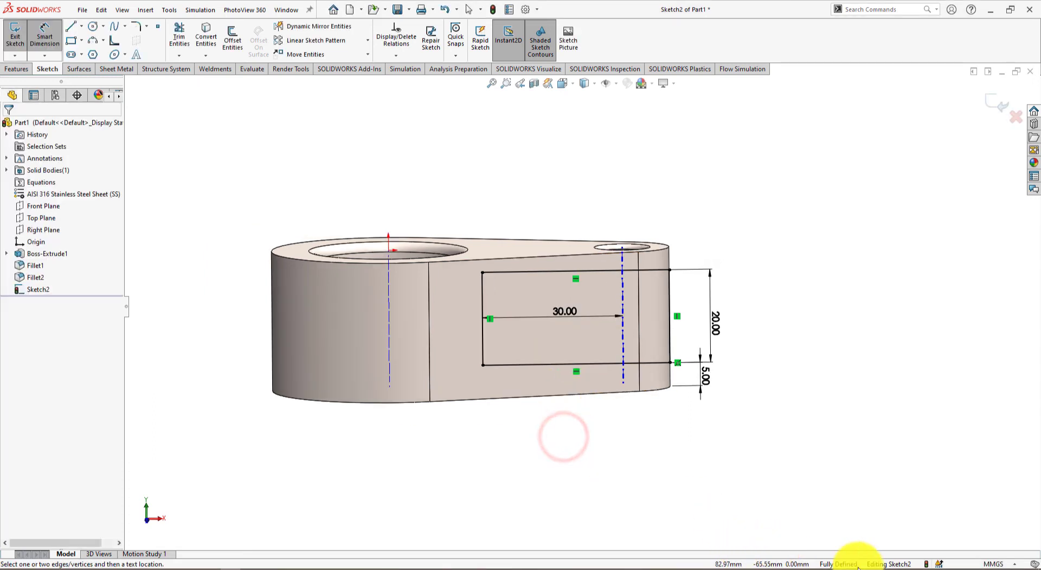
{"action": "key", "text": "alt+Tab"}
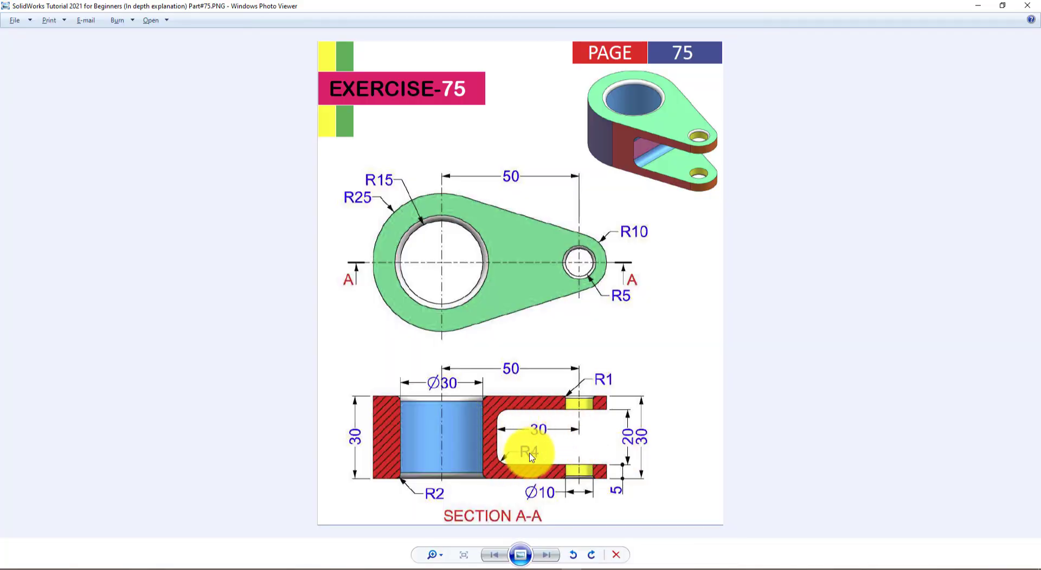
Round the slot rectangle's lower-left and upper-left corners with 4 mm sketch fillets.
{"action": "key", "text": "alt+Tab"}
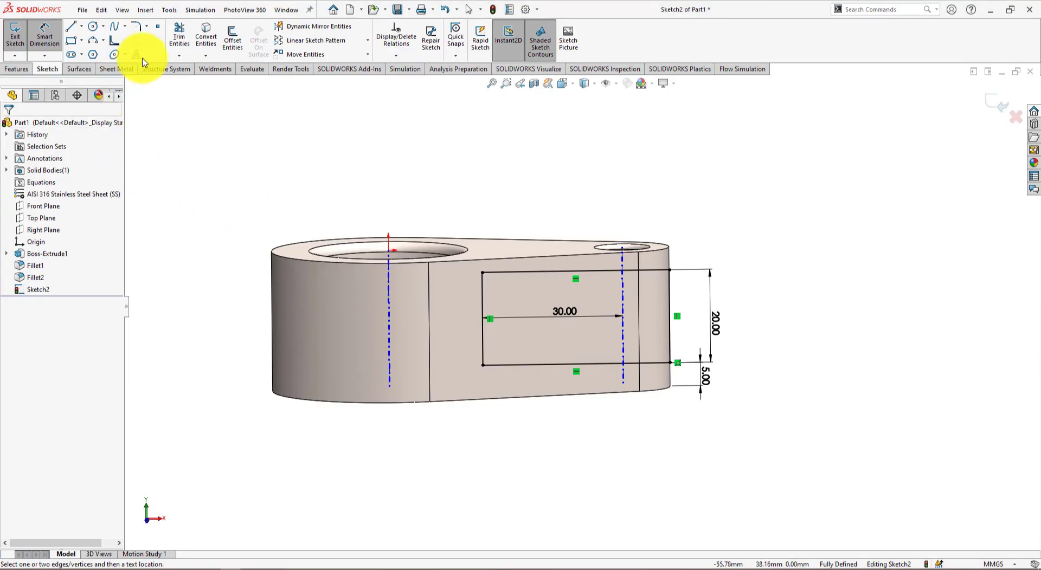
{"action": "left_click", "coordinate": [141, 28]}
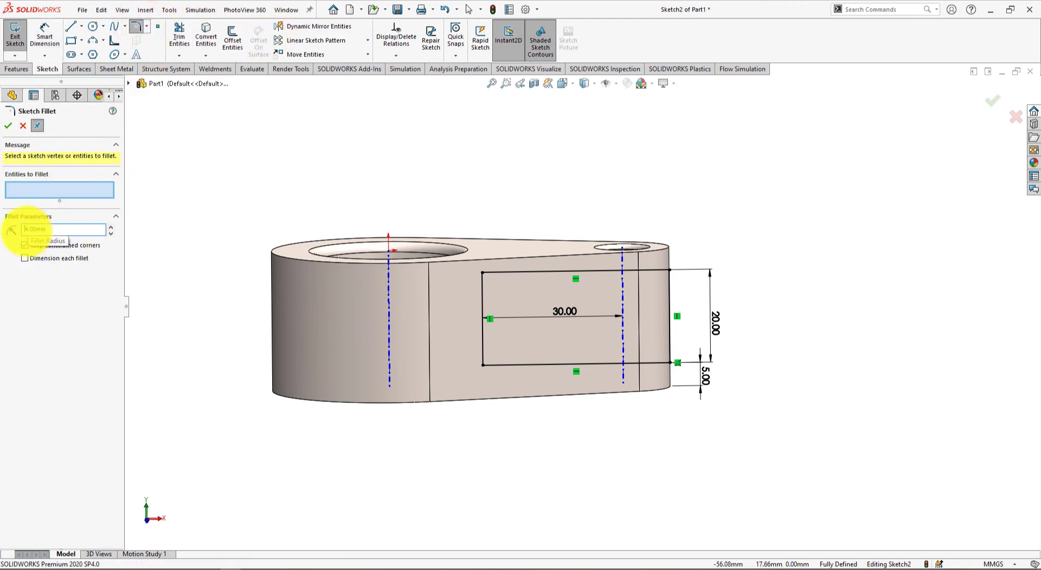
{"action": "left_click", "coordinate": [483, 367]}
{"action": "left_click", "coordinate": [482, 275]}
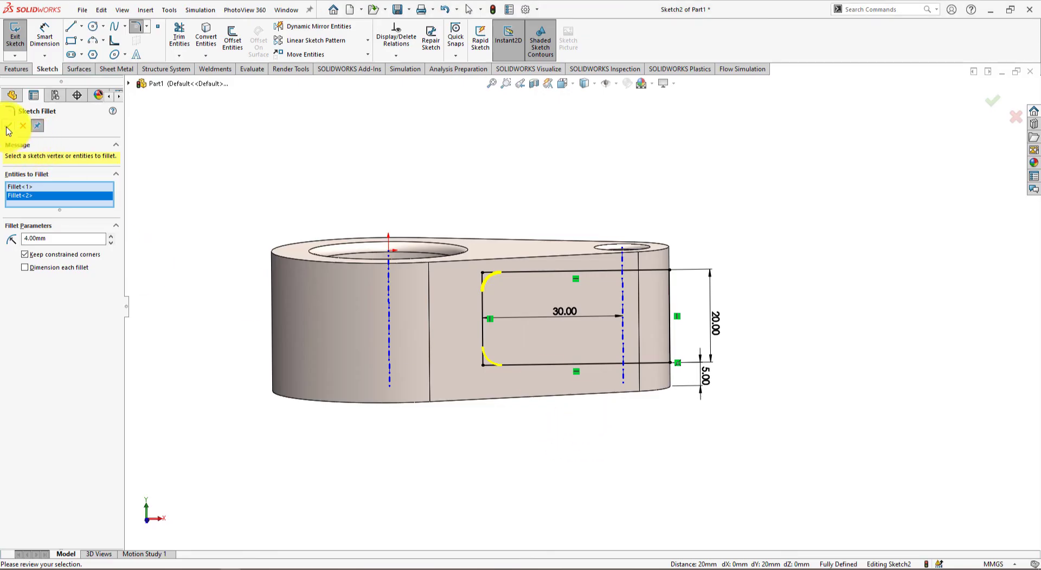
{"action": "left_click", "coordinate": [8, 126]}
{"action": "mouse_move", "coordinate": [319, 443]}
{"action": "middle_mouse_down"}
{"action": "mouse_move", "coordinate": [334, 453]}
{"action": "mouse_move", "coordinate": [360, 372]}
{"action": "mouse_move", "coordinate": [279, 395]}
{"action": "mouse_move", "coordinate": [225, 367]}
{"action": "mouse_move", "coordinate": [352, 421]}
{"action": "mouse_move", "coordinate": [284, 488]}
{"action": "mouse_move", "coordinate": [288, 478]}
{"action": "middle_mouse_up"}
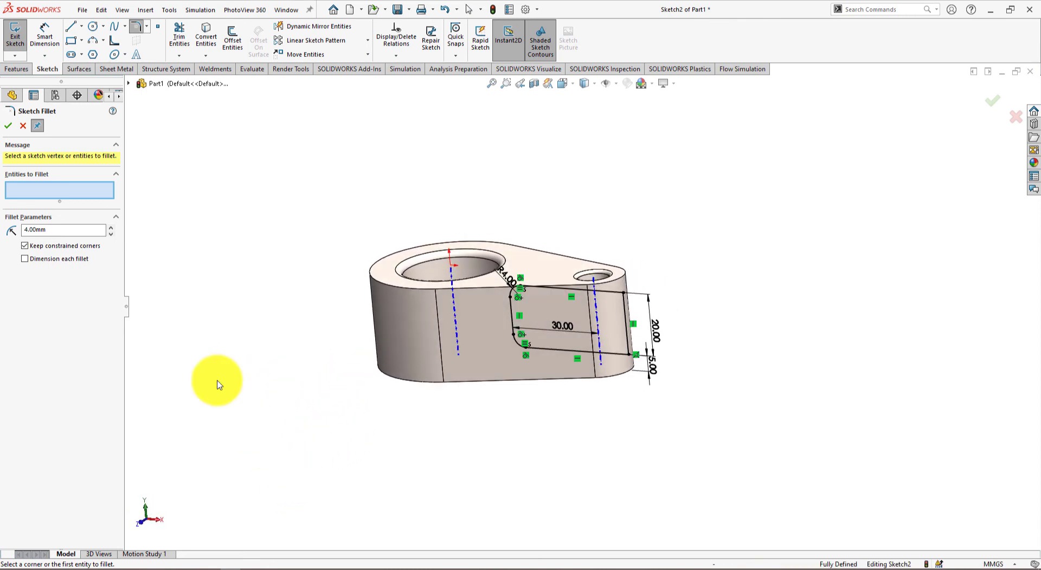
{"action": "left_click", "coordinate": [8, 127]}
{"action": "left_click", "coordinate": [232, 221]}
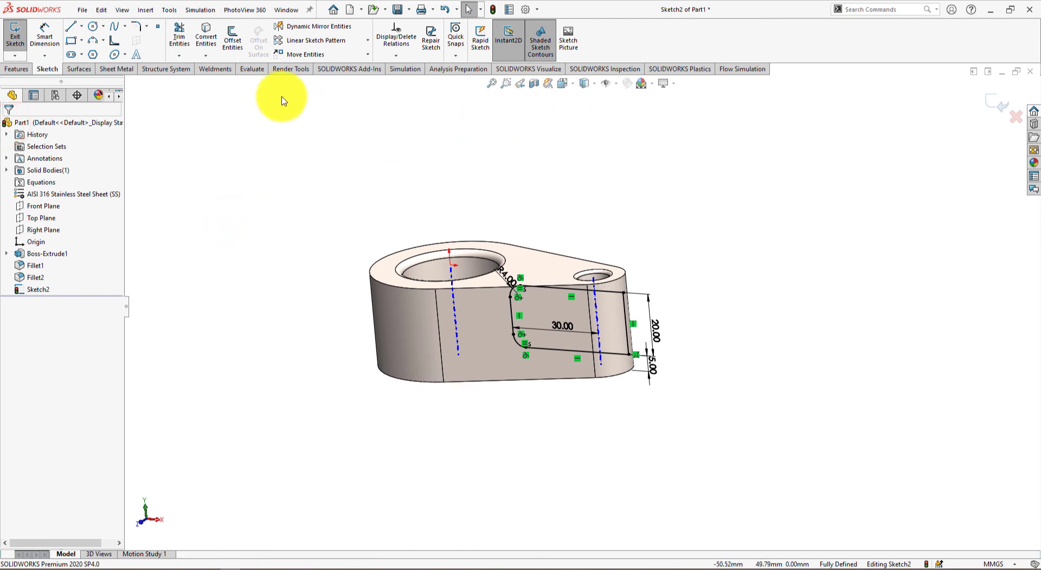
Extrude-cut the rounded slot through the narrow end, Mid Plane, 60 mm deep.
{"action": "left_click", "coordinate": [18, 69]}
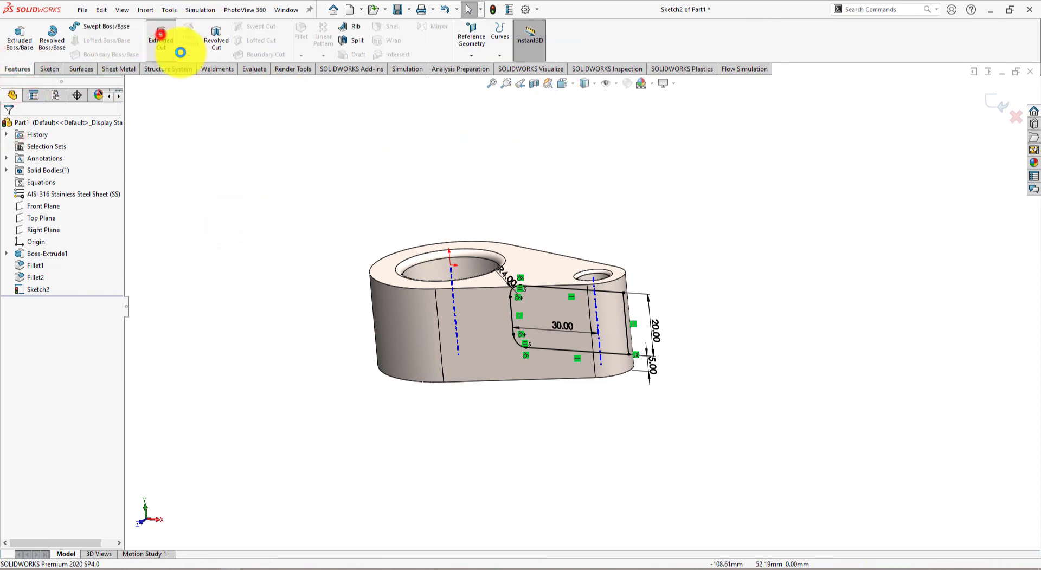
{"action": "left_click", "coordinate": [161, 35]}
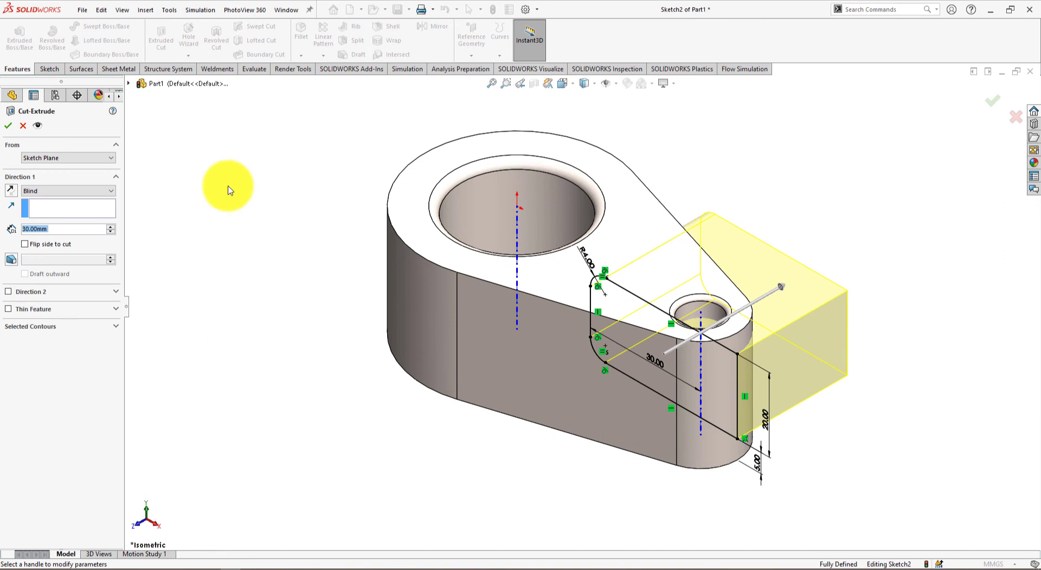
{"action": "left_click", "coordinate": [98, 191]}
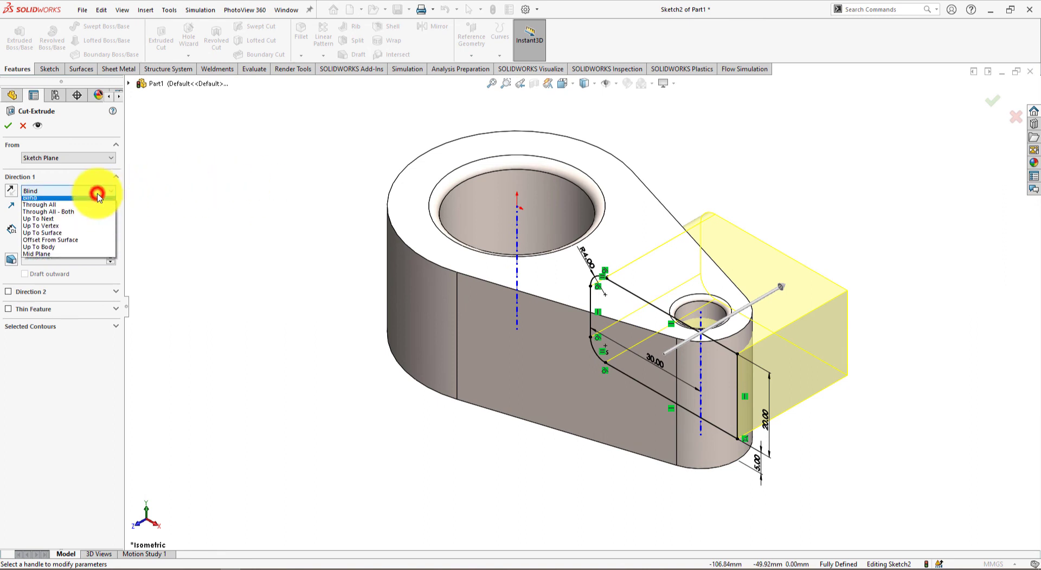
{"action": "left_click", "coordinate": [75, 258]}
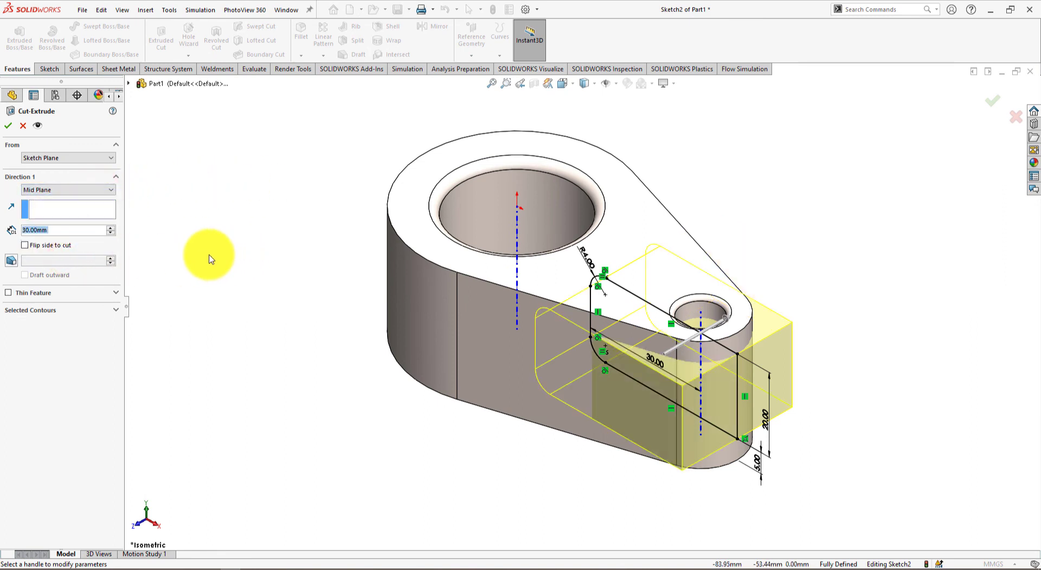
{"action": "mouse_move", "coordinate": [202, 264]}
{"action": "middle_mouse_down"}
{"action": "mouse_move", "coordinate": [244, 314]}
{"action": "mouse_move", "coordinate": [244, 302]}
{"action": "mouse_move", "coordinate": [211, 316]}
{"action": "middle_mouse_up"}
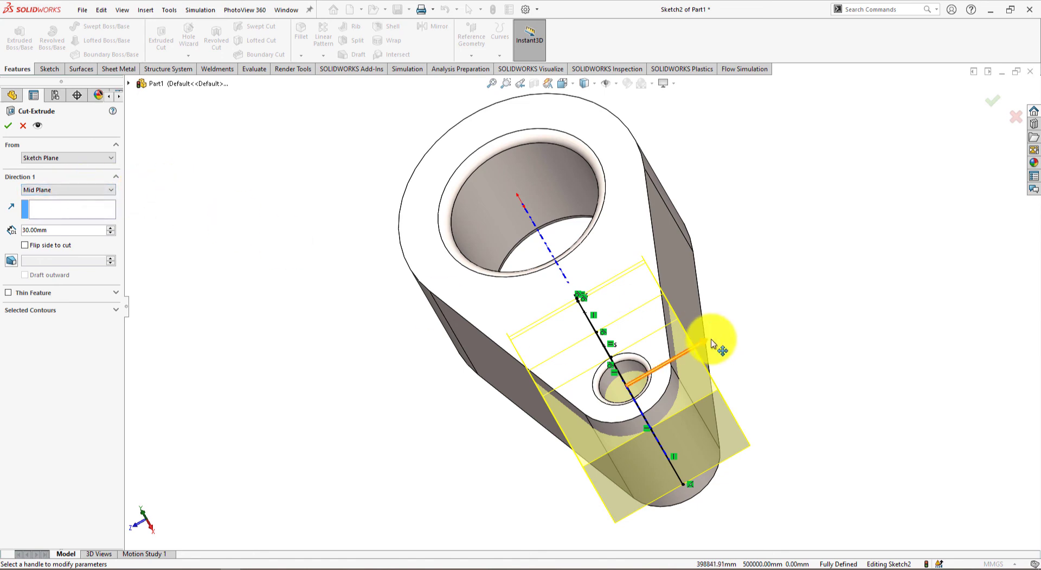
{"action": "mouse_move", "coordinate": [710, 344]}
{"action": "left_mouse_down"}
{"action": "mouse_move", "coordinate": [774, 336]}
{"action": "mouse_move", "coordinate": [783, 325]}
{"action": "left_mouse_up"}
{"action": "mouse_move", "coordinate": [397, 379]}
{"action": "middle_mouse_down"}
{"action": "mouse_move", "coordinate": [455, 344]}
{"action": "mouse_move", "coordinate": [433, 330]}
{"action": "mouse_move", "coordinate": [337, 401]}
{"action": "mouse_move", "coordinate": [474, 310]}
{"action": "mouse_move", "coordinate": [522, 344]}
{"action": "mouse_move", "coordinate": [493, 275]}
{"action": "mouse_move", "coordinate": [472, 285]}
{"action": "middle_mouse_up"}
{"action": "left_click", "coordinate": [7, 128]}
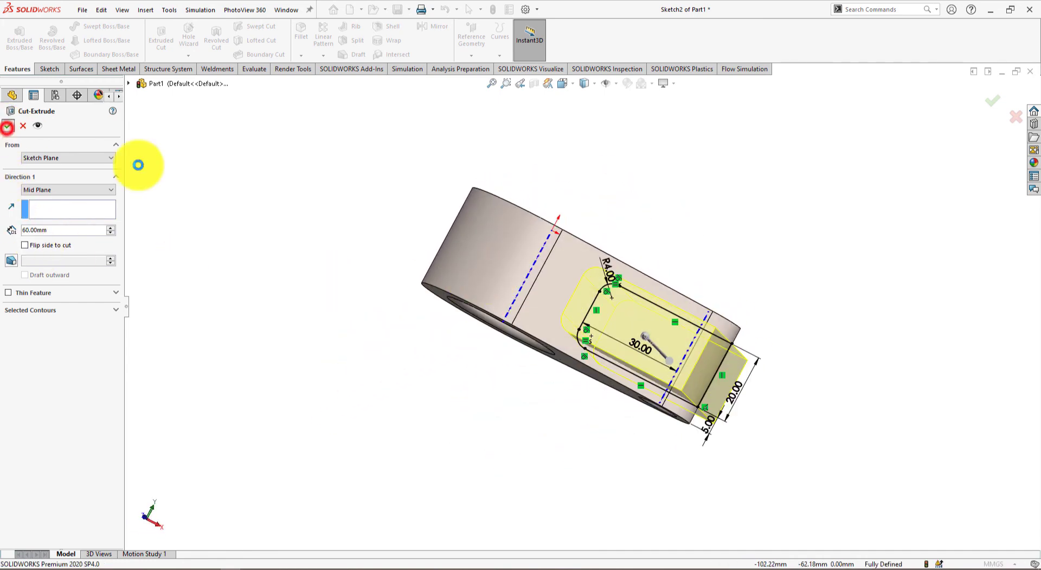
{"action": "left_click", "coordinate": [325, 261]}
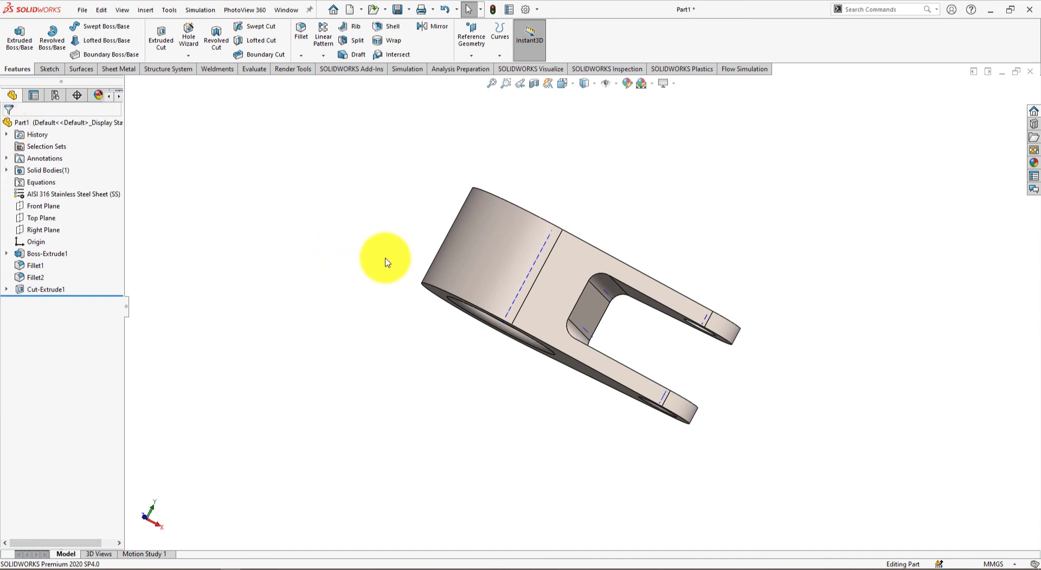
Orbit the finished part and switch to the Isometric view.
{"action": "mouse_move", "coordinate": [387, 262]}
{"action": "middle_mouse_down"}
{"action": "mouse_move", "coordinate": [391, 344]}
{"action": "mouse_move", "coordinate": [344, 342]}
{"action": "middle_mouse_up"}
{"action": "key", "text": "space"}
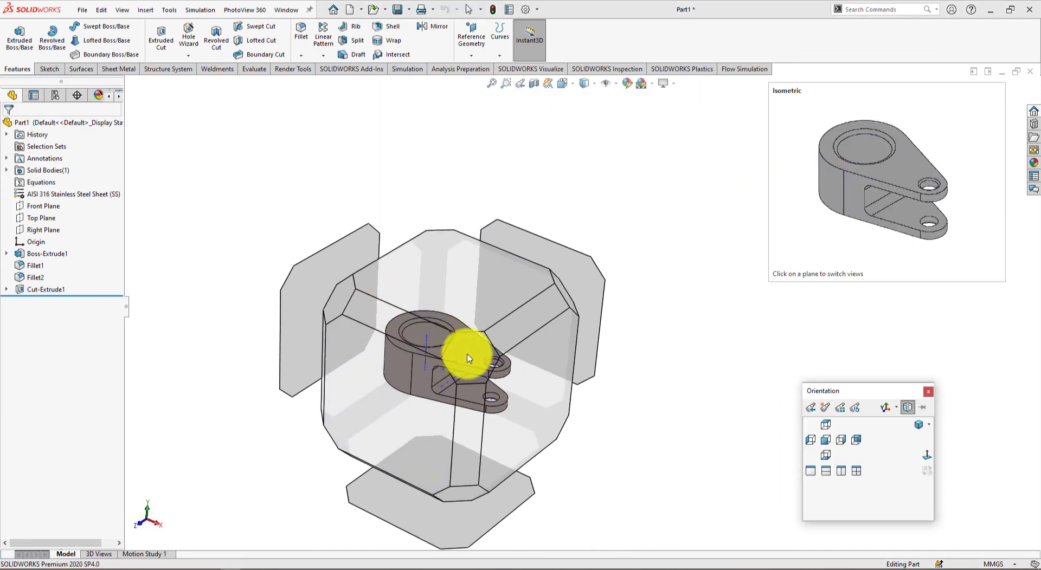
{"action": "left_click", "coordinate": [923, 428]}
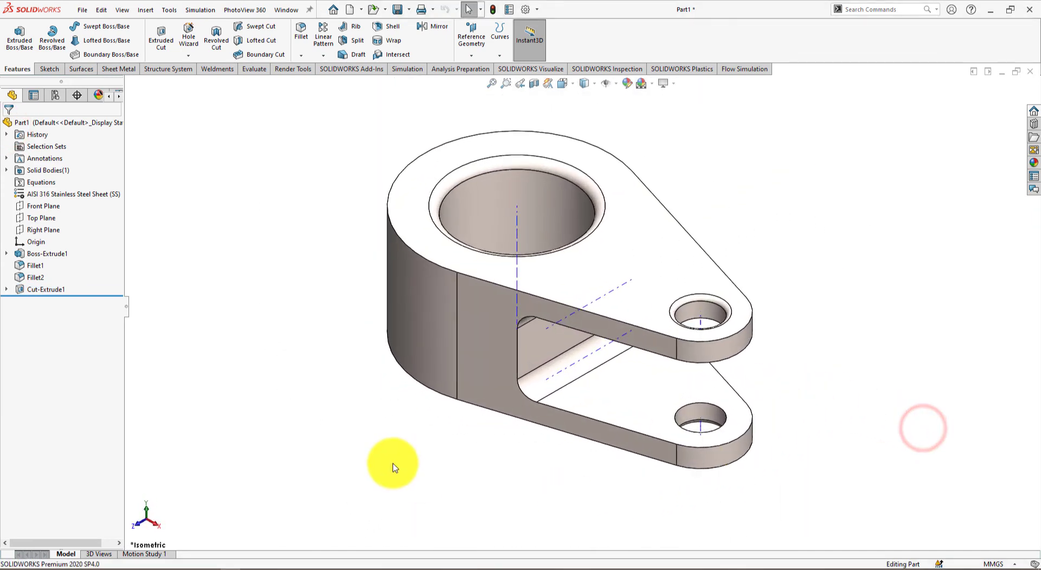
{"action": "left_click", "coordinate": [393, 462]}
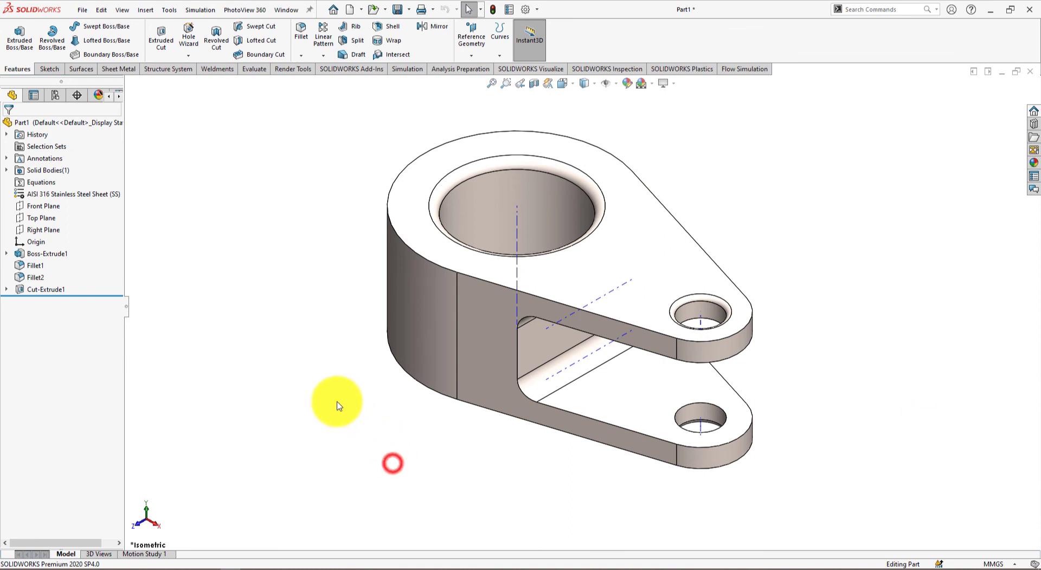
Hide the blue axis lines and compare the part with the Exercise-75 drawing.
{"action": "left_click", "coordinate": [617, 90]}
{"action": "left_click", "coordinate": [624, 113]}
{"action": "left_click", "coordinate": [905, 254]}
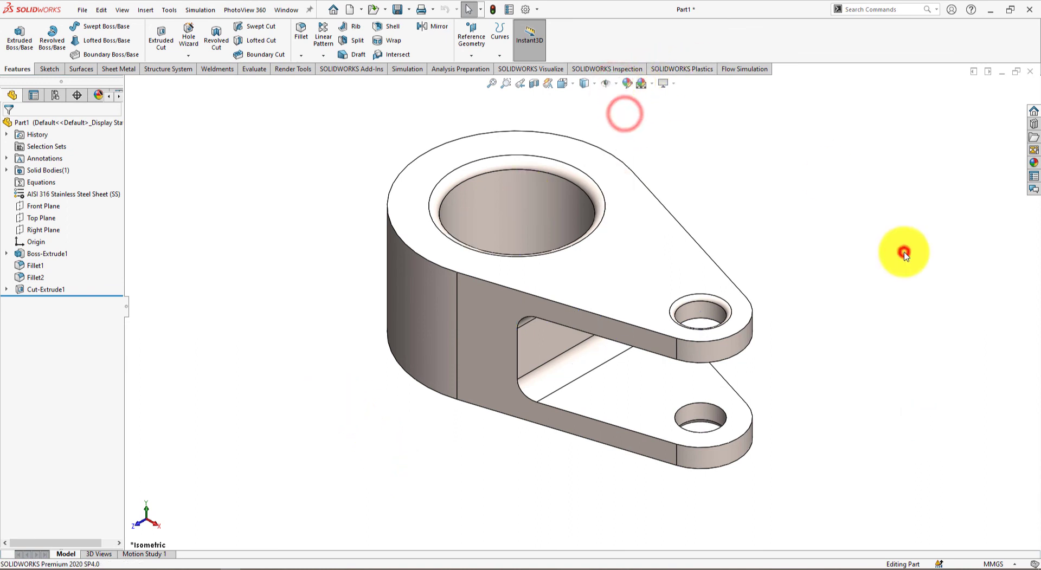
{"action": "scroll", "coordinate": [856, 306], "scroll_direction": "up", "scroll_amount": 1}
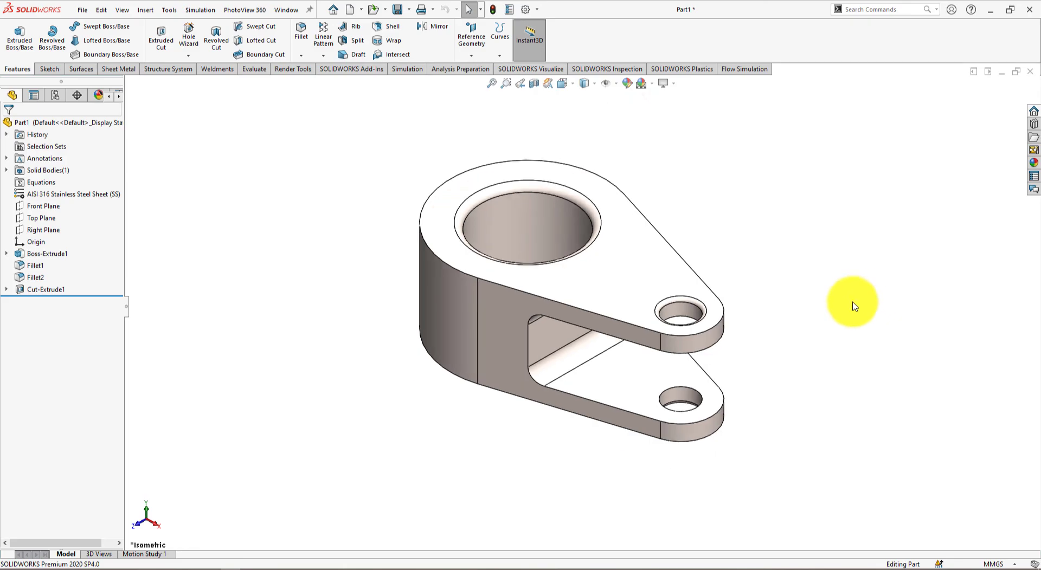
{"action": "key", "text": "alt+Tab"}
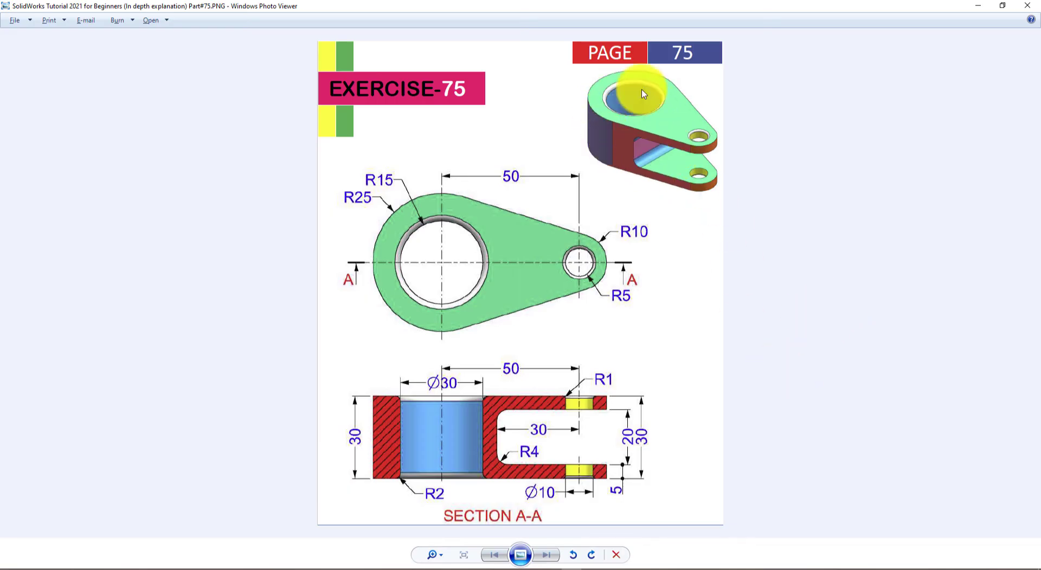
{"action": "key", "text": "alt+Tab"}
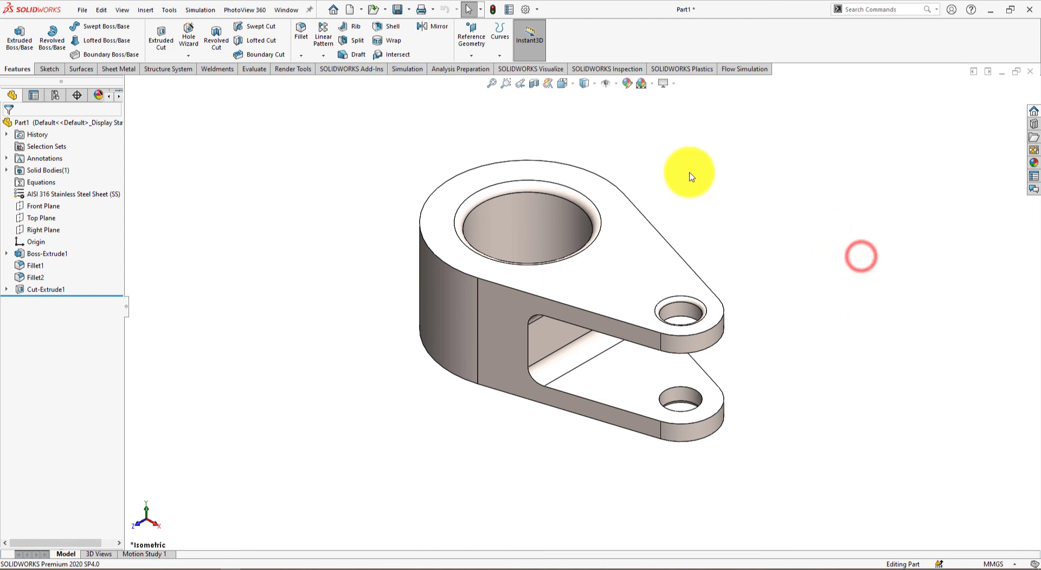
Create a Motion Study 1 animation rotating the model one clockwise turn about the Y-axis.
{"action": "left_click", "coordinate": [160, 554]}
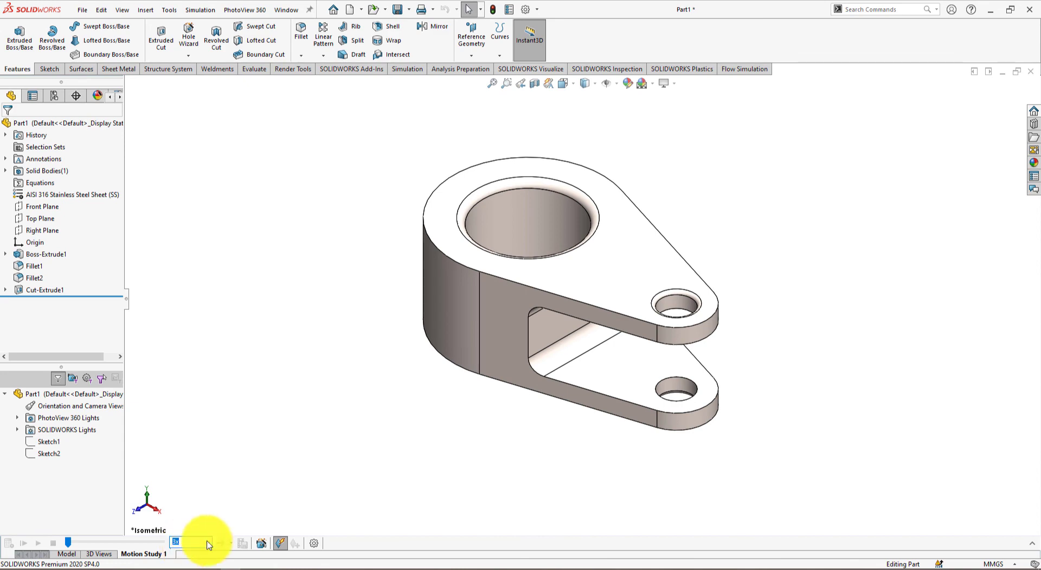
{"action": "left_click", "coordinate": [262, 544]}
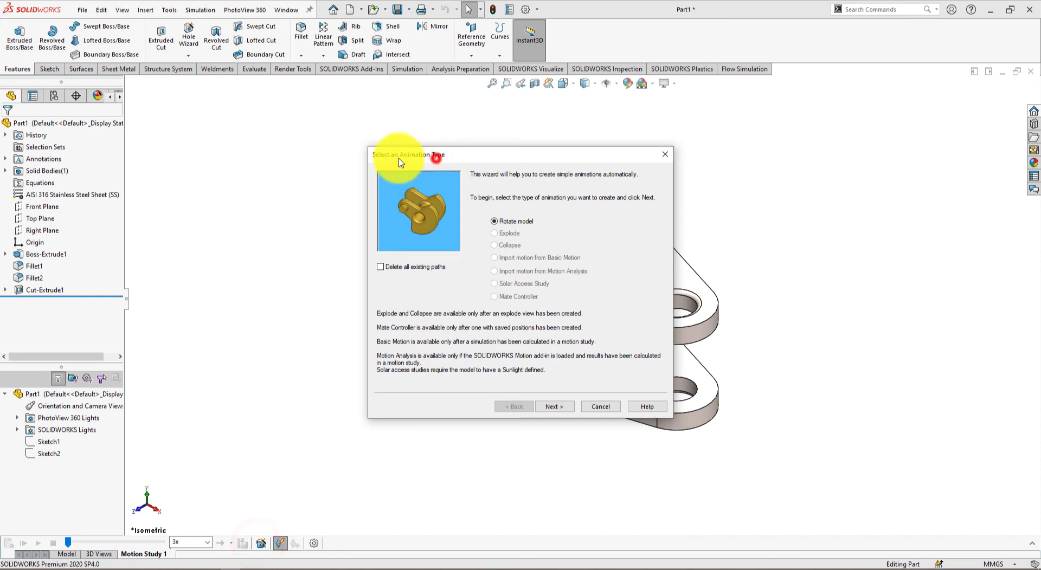
{"action": "left_click_drag", "start_coordinate": [436, 158], "coordinate": [111, 130]}
{"action": "left_click", "coordinate": [225, 375]}
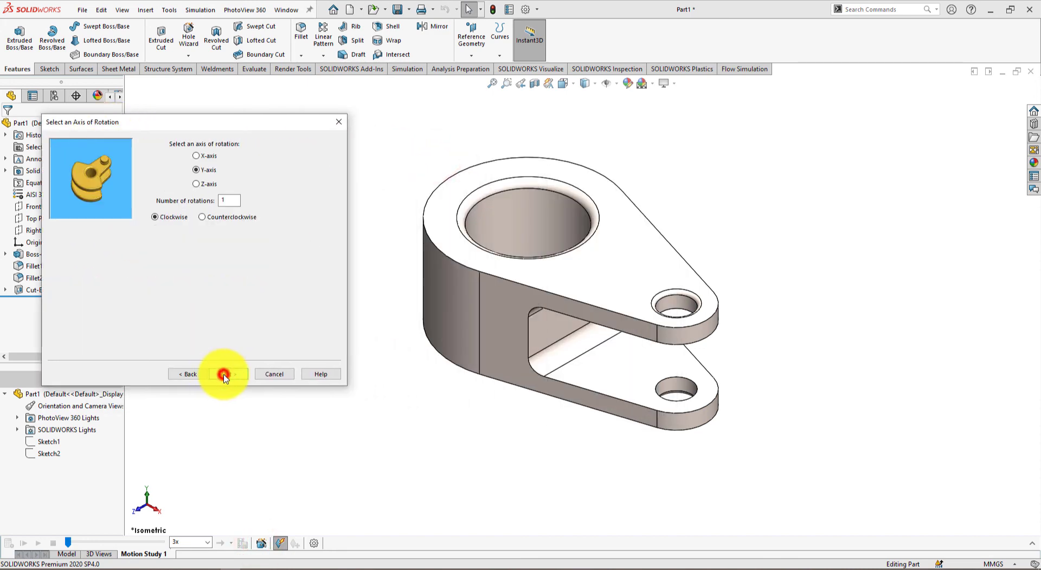
{"action": "left_click", "coordinate": [225, 376]}
{"action": "type", "text": "30"}
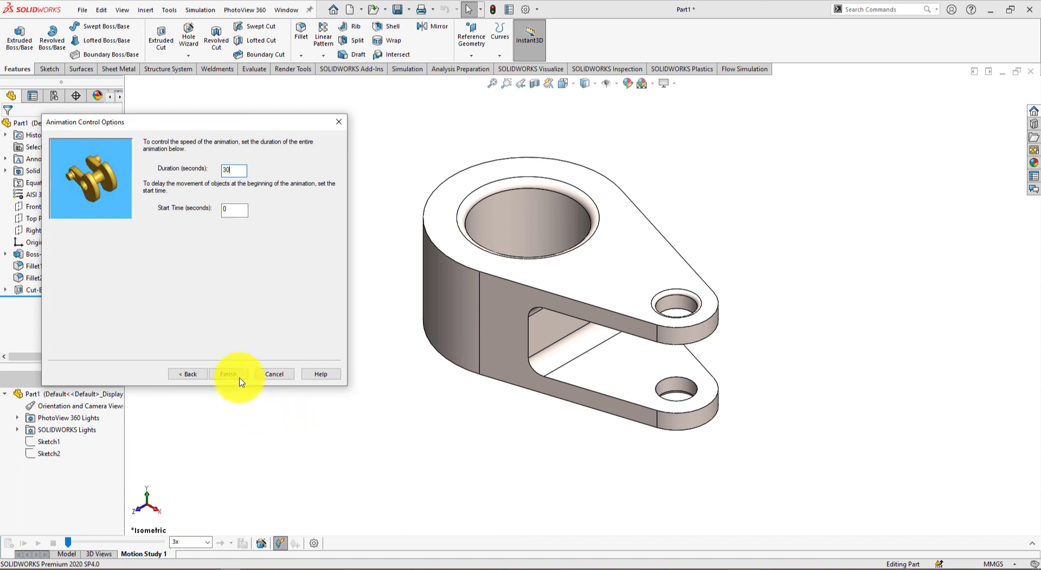
{"action": "left_click", "coordinate": [238, 376]}
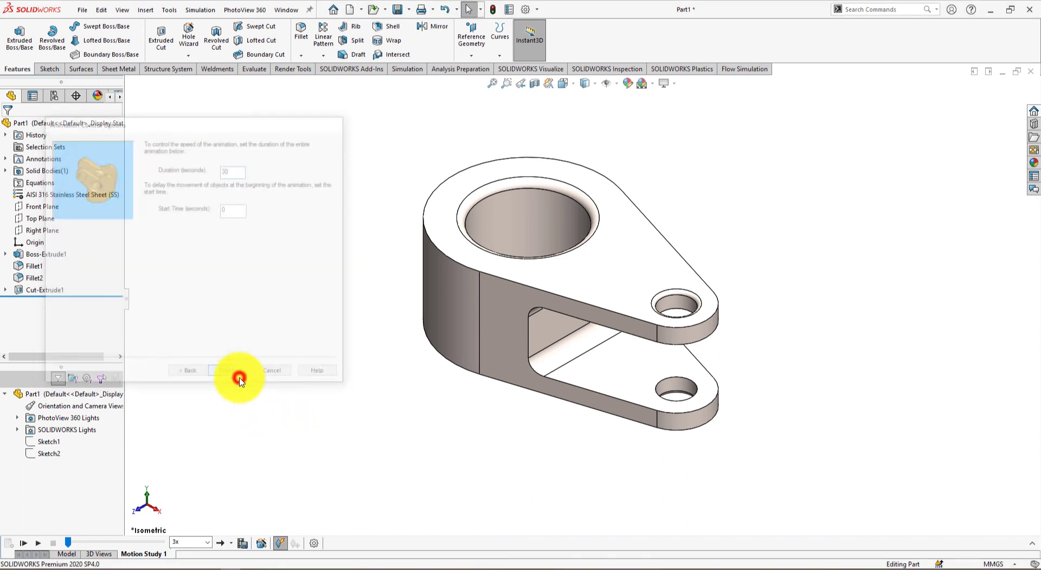
Play the Motion Study 1 rotation animation from the start.
{"action": "left_click", "coordinate": [23, 545]}
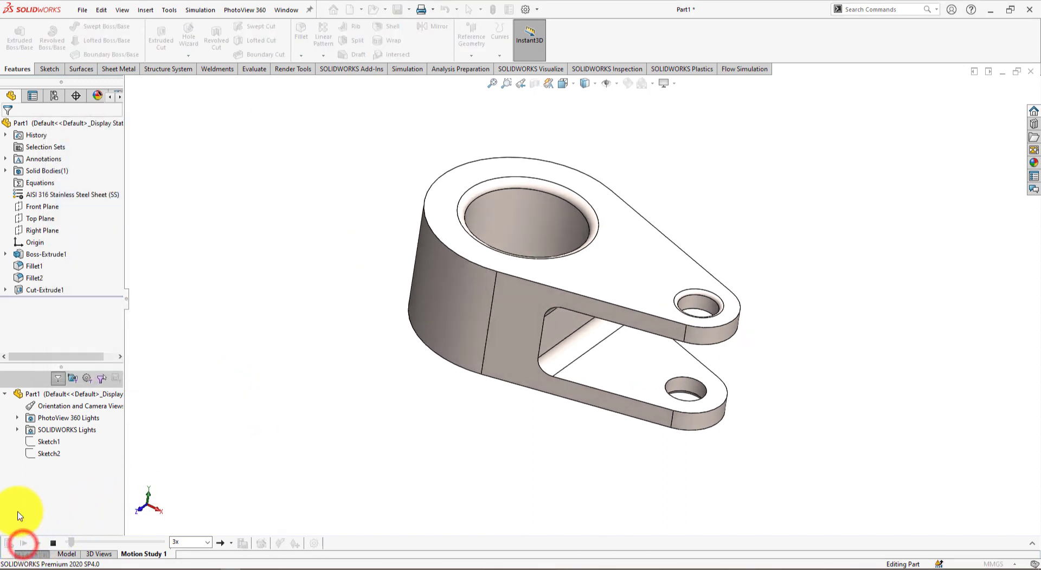